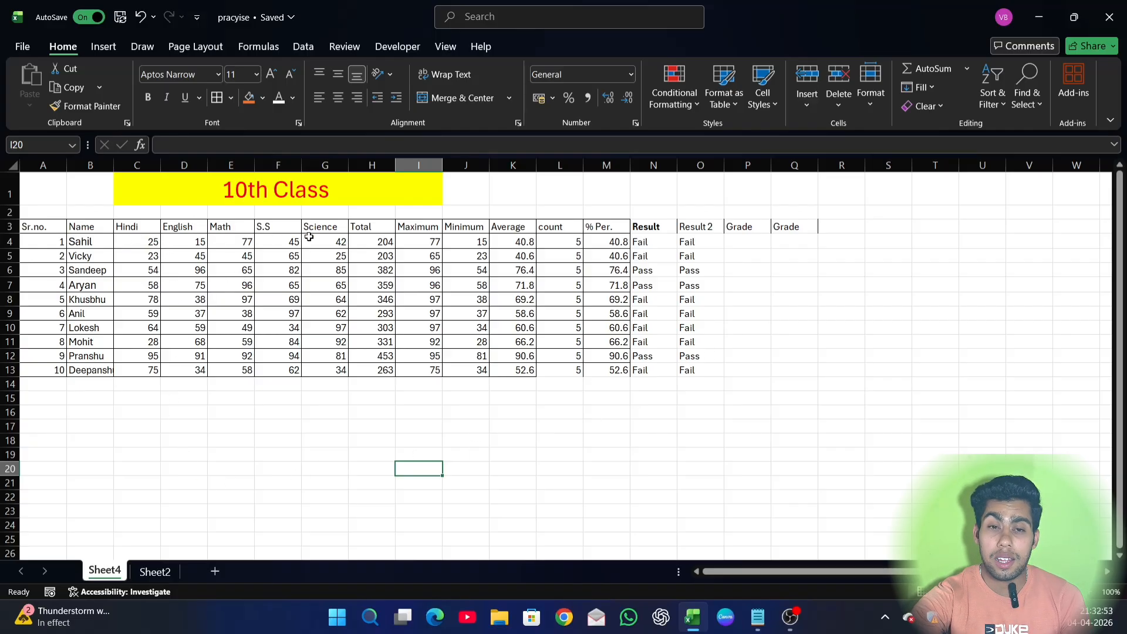
Start an IF formula in the first student's Grade cell P4 that tests whether the total in H4 is >=200
click(376, 242)
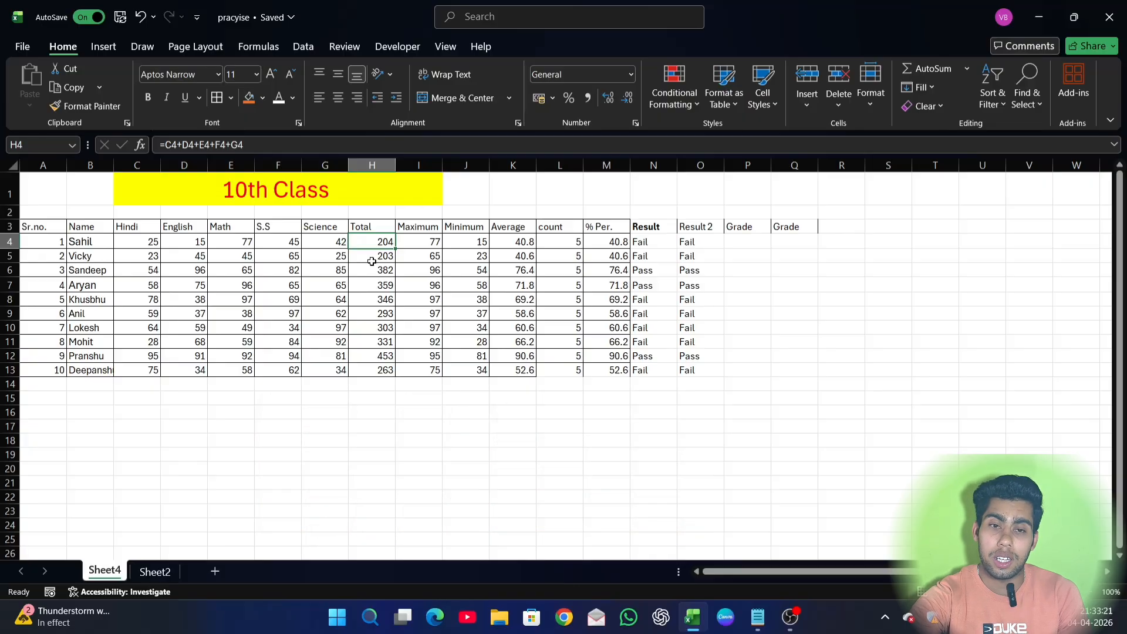
click(731, 245)
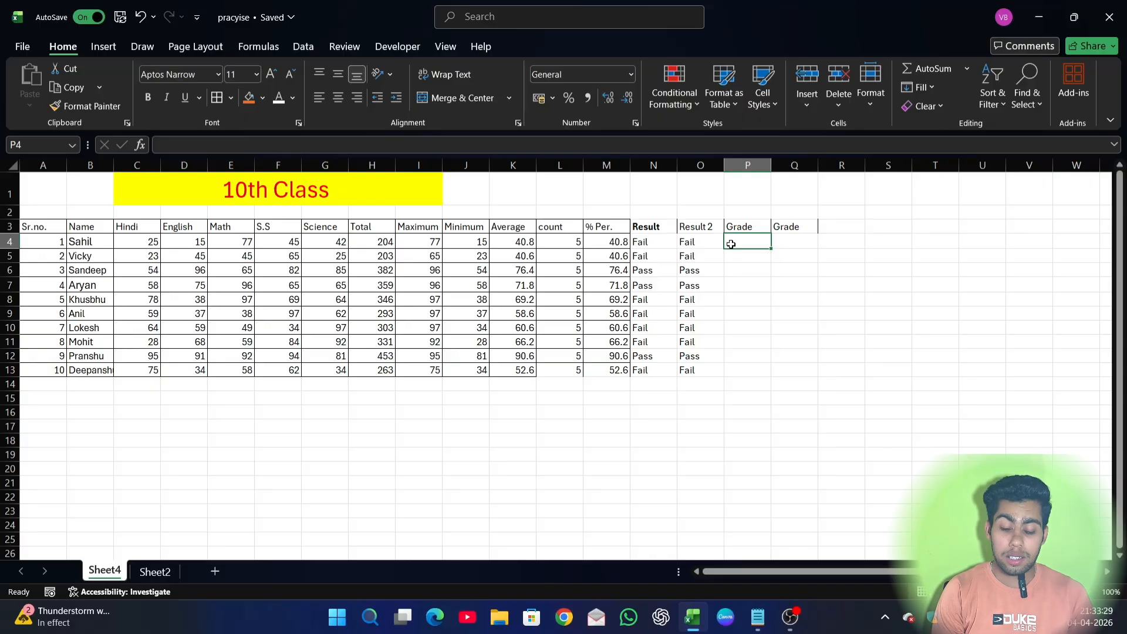
text(=IF)
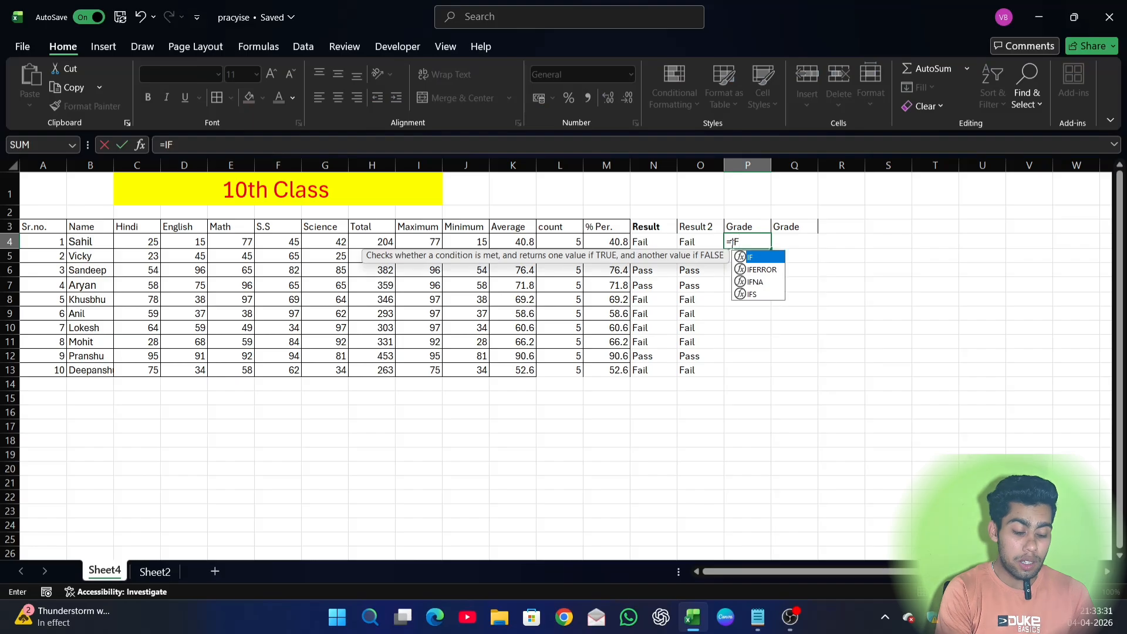
text(()
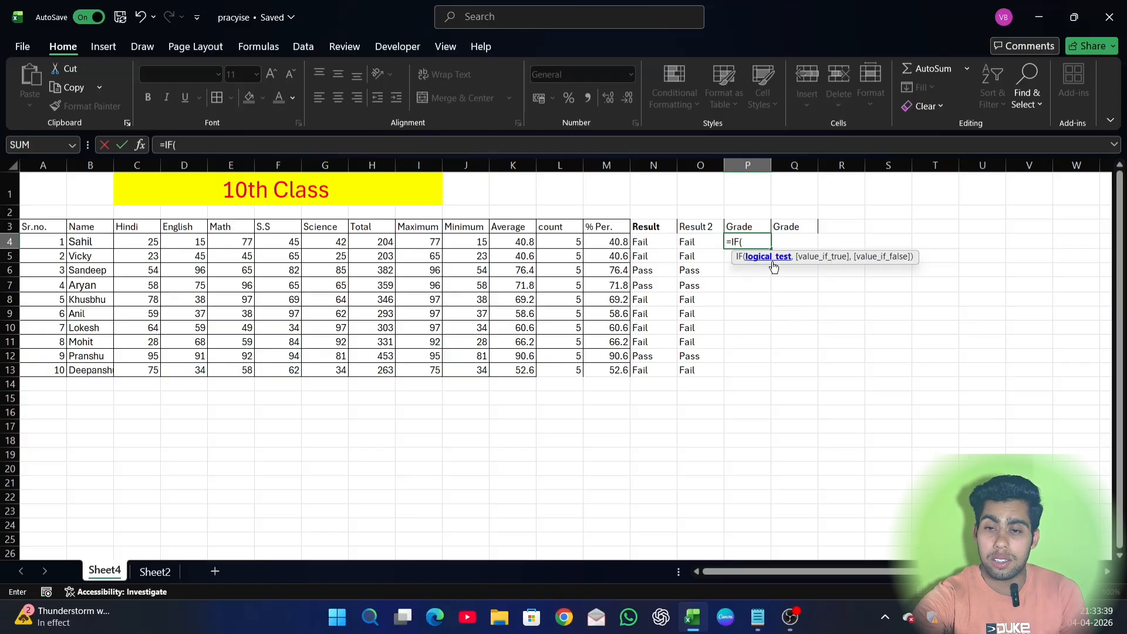
click(378, 242)
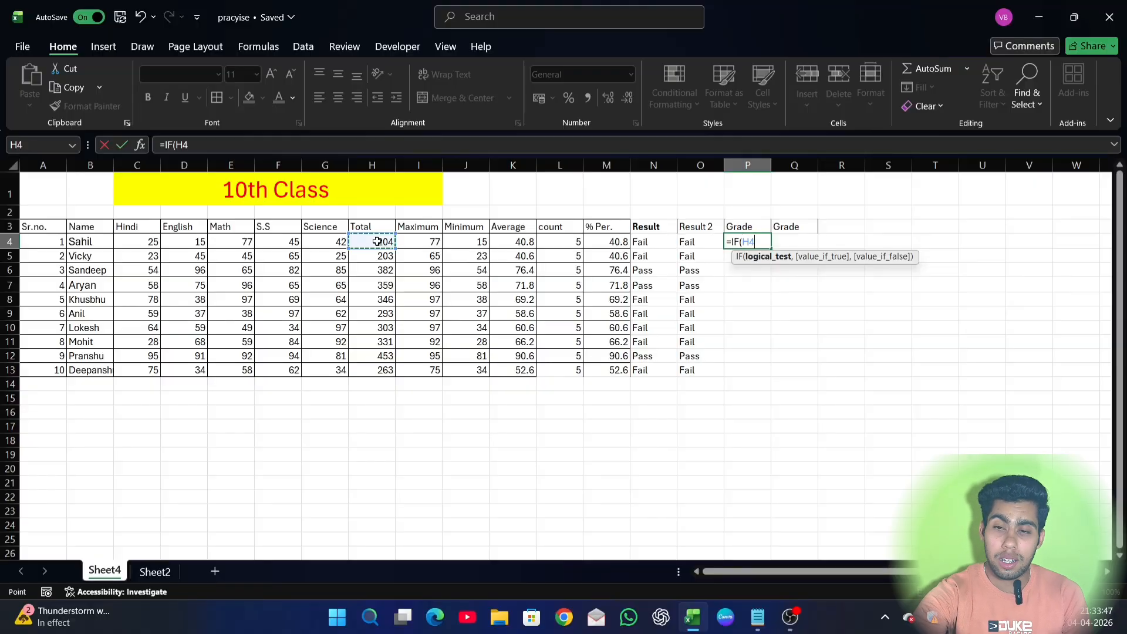
text(>)
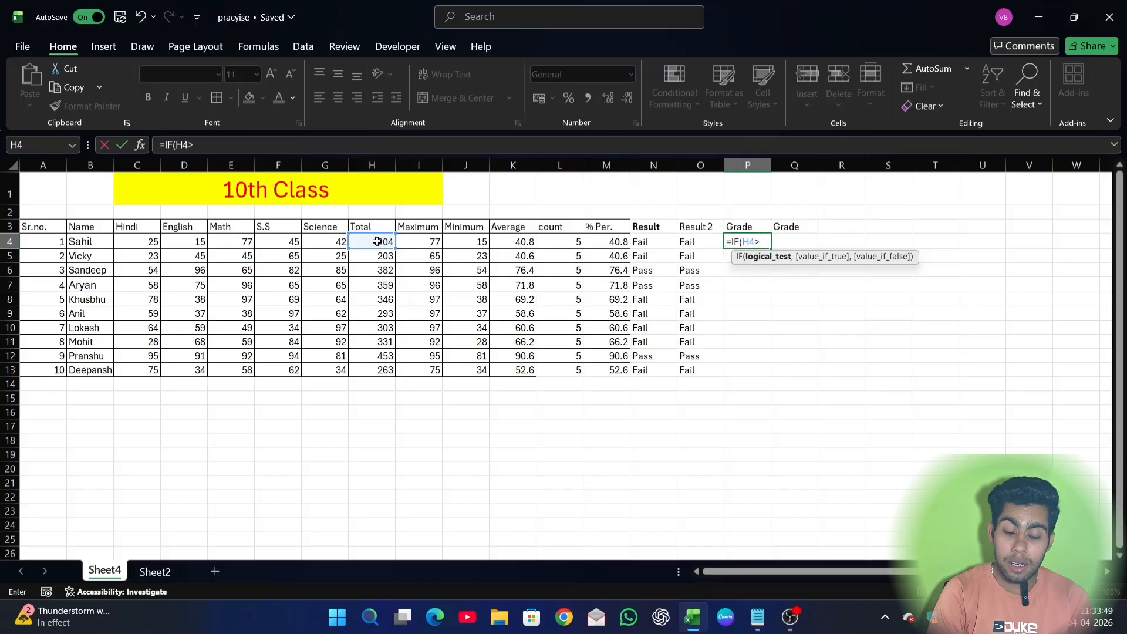
text(=)
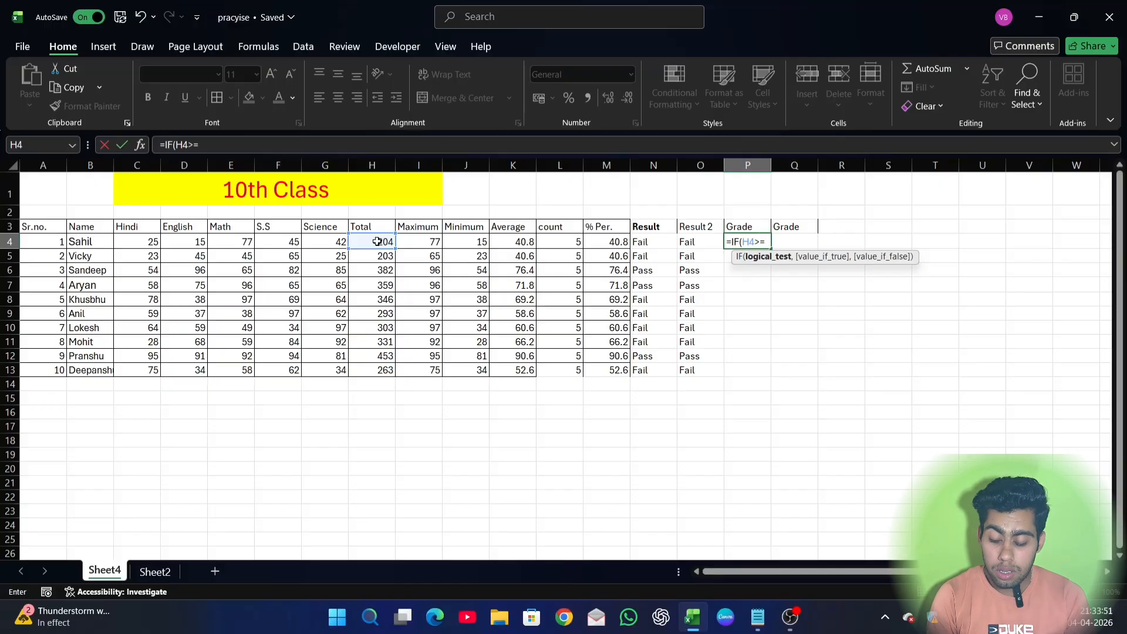
text(200)
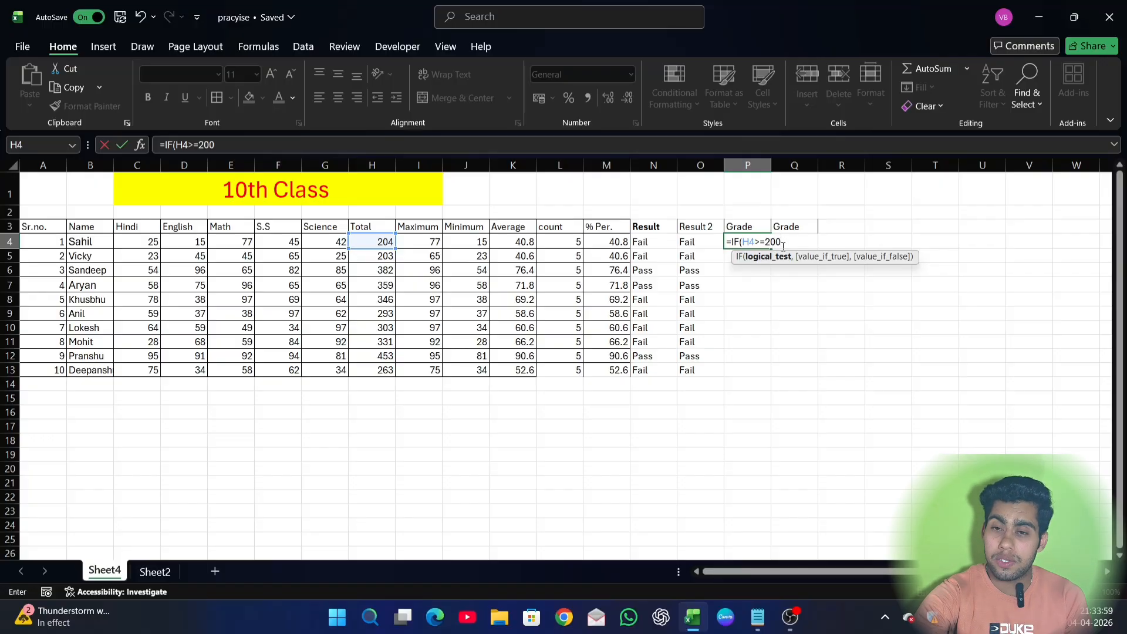
text(,)
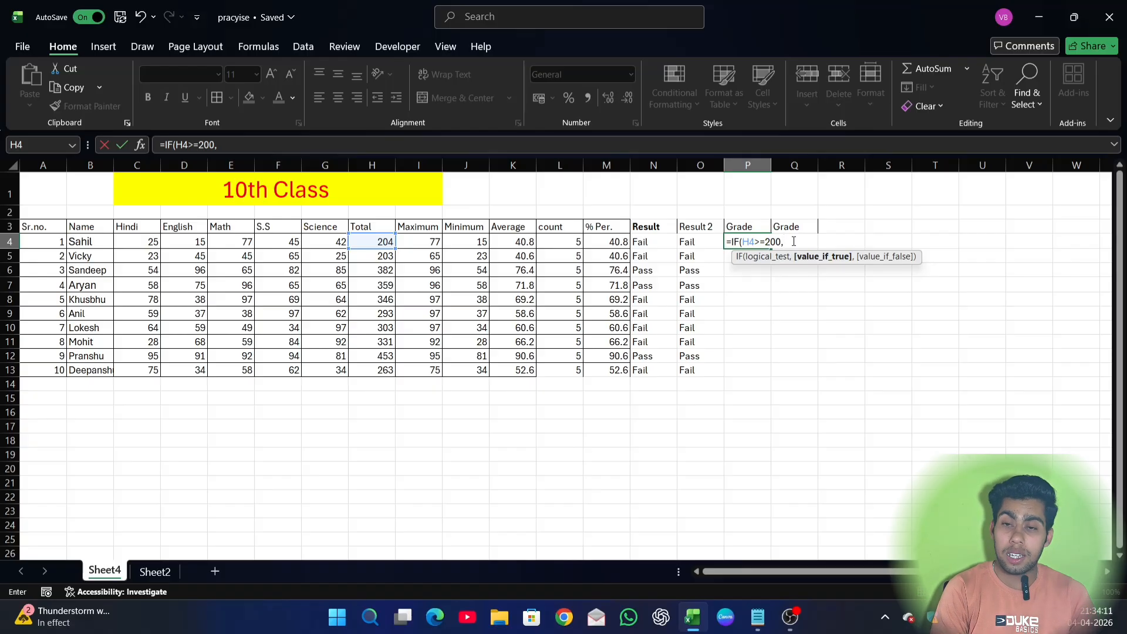
Complete the P4 formula with "PASS" if true and "FAIL" if false, and fill it down to P13
text(")
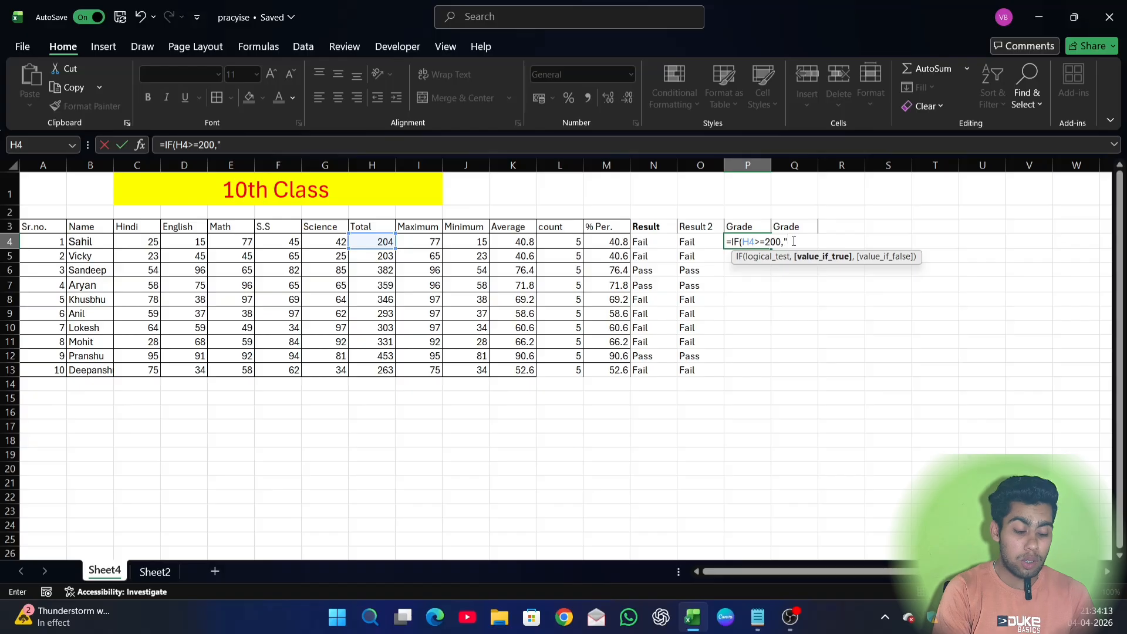
text(PASS)
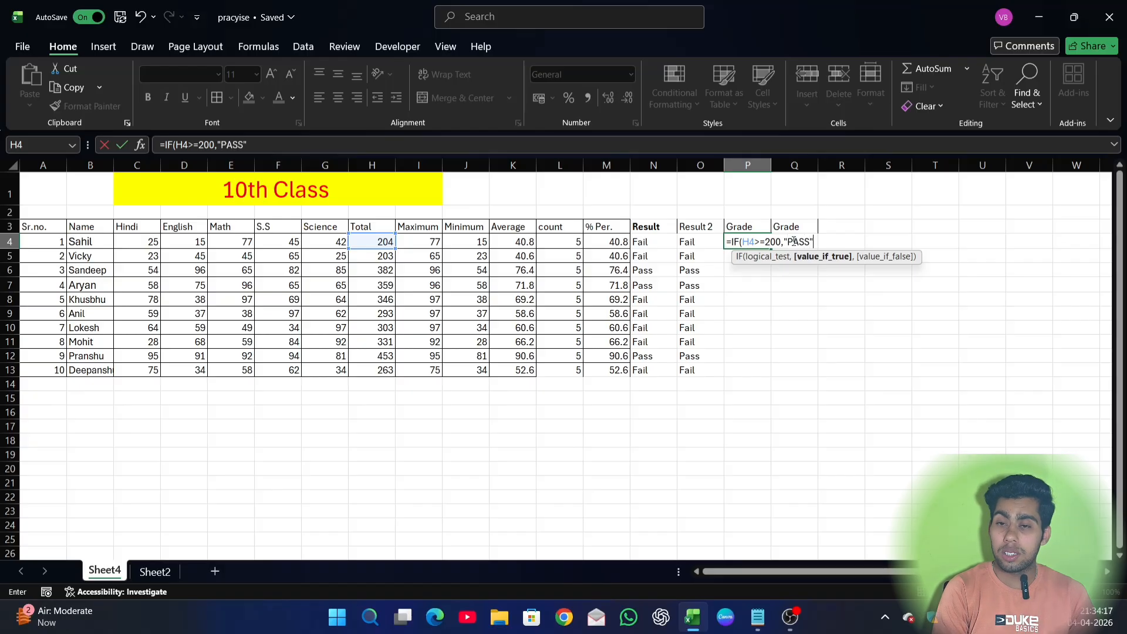
text(",)
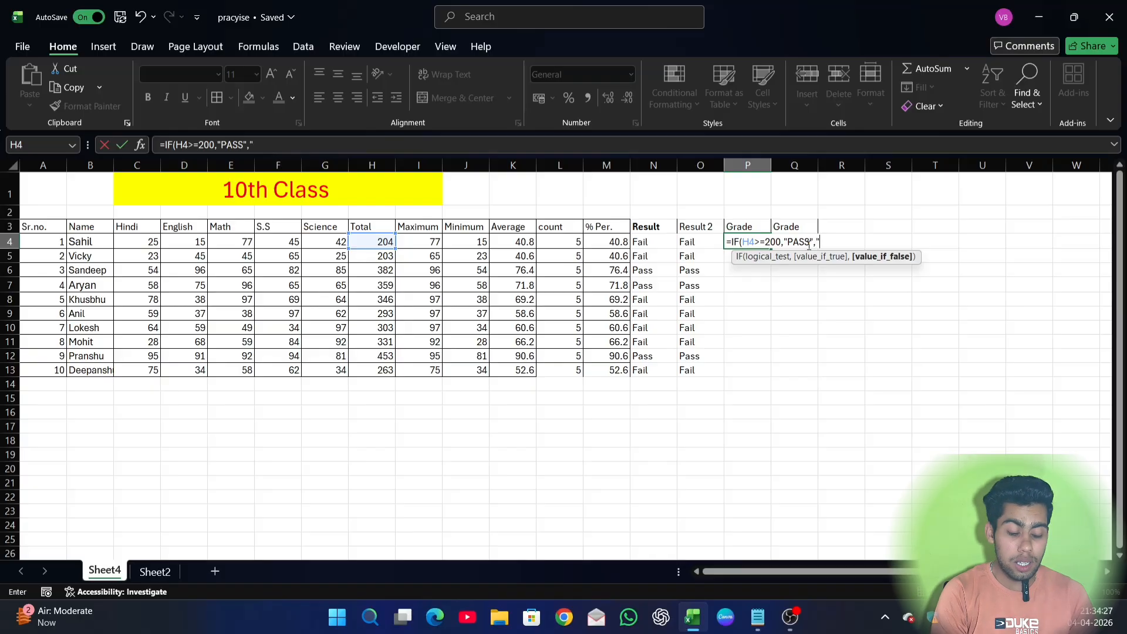
text(FAIL)
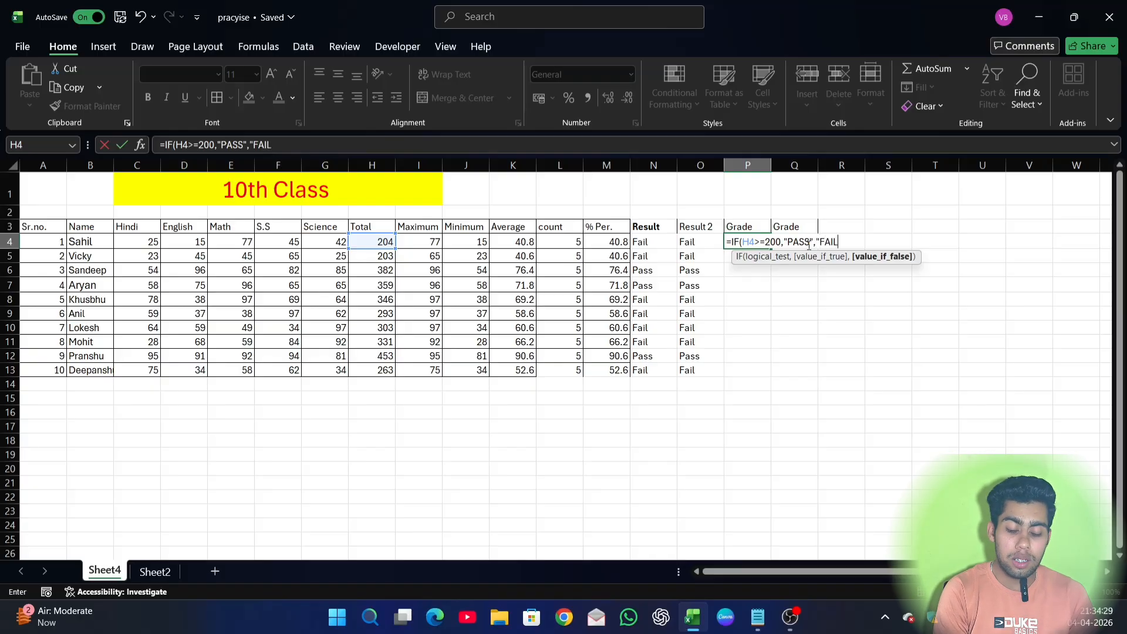
text(")
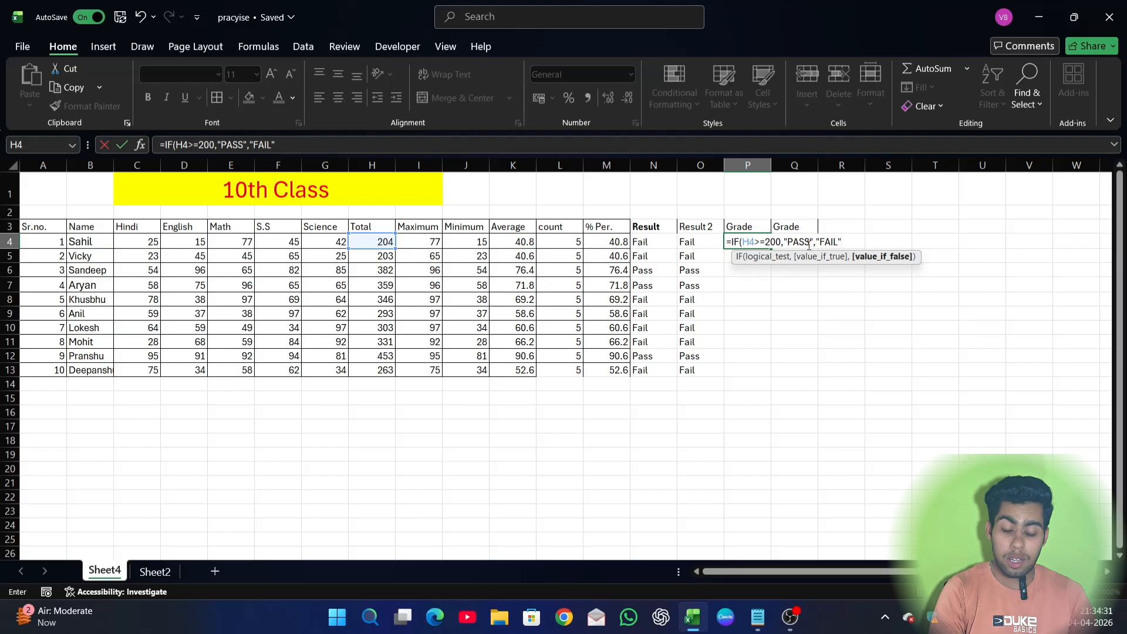
text())
key(Return)
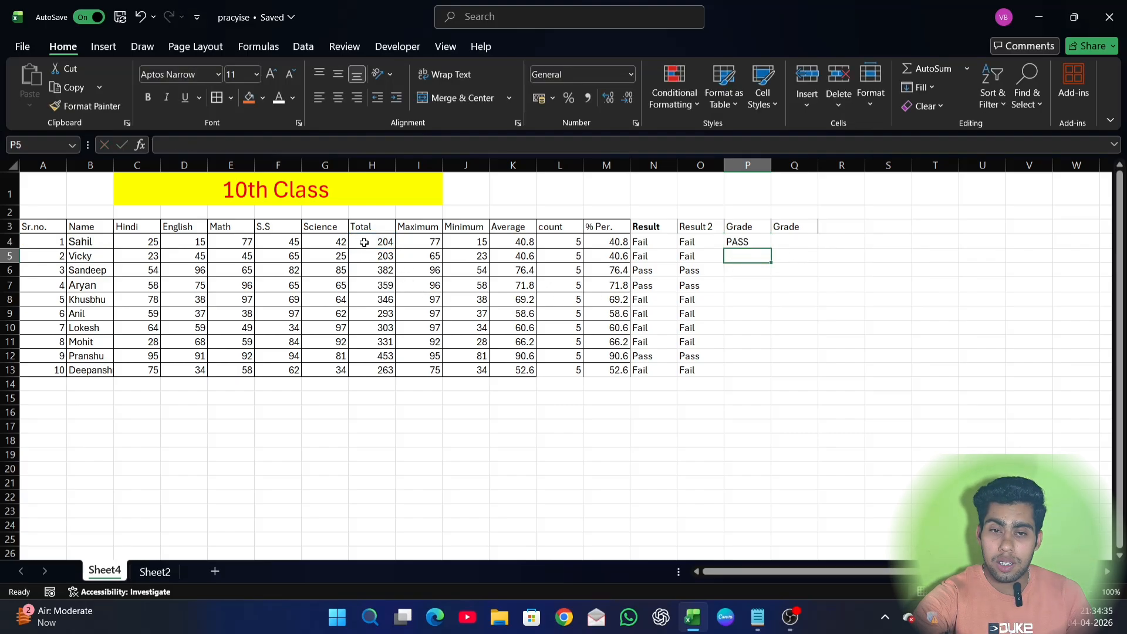
click(752, 242)
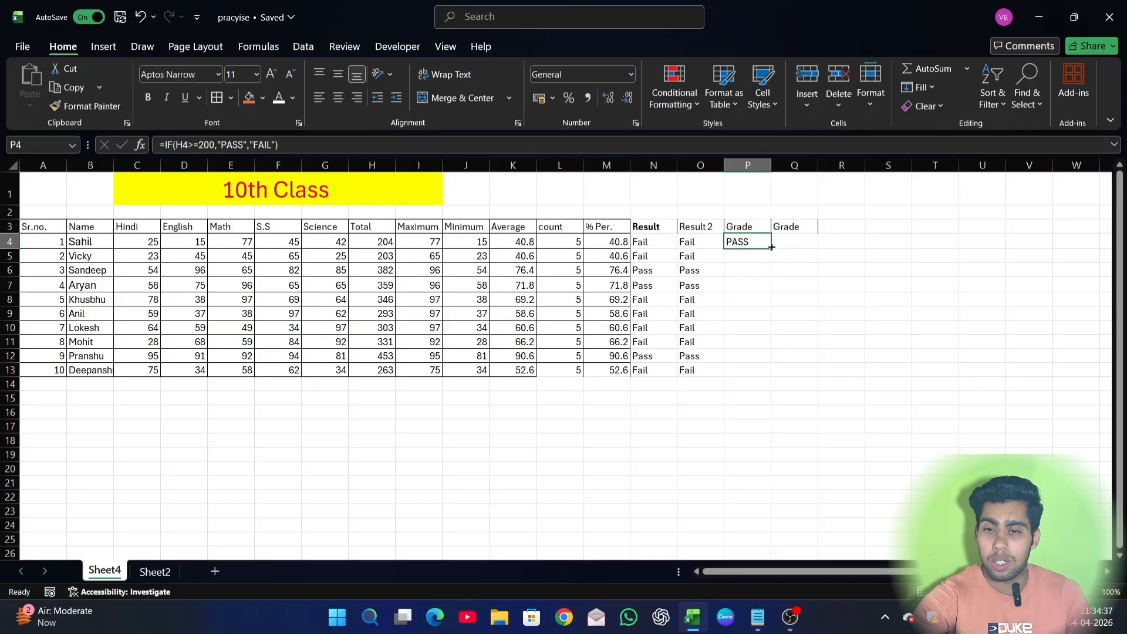
drag(771, 247, 773, 375)
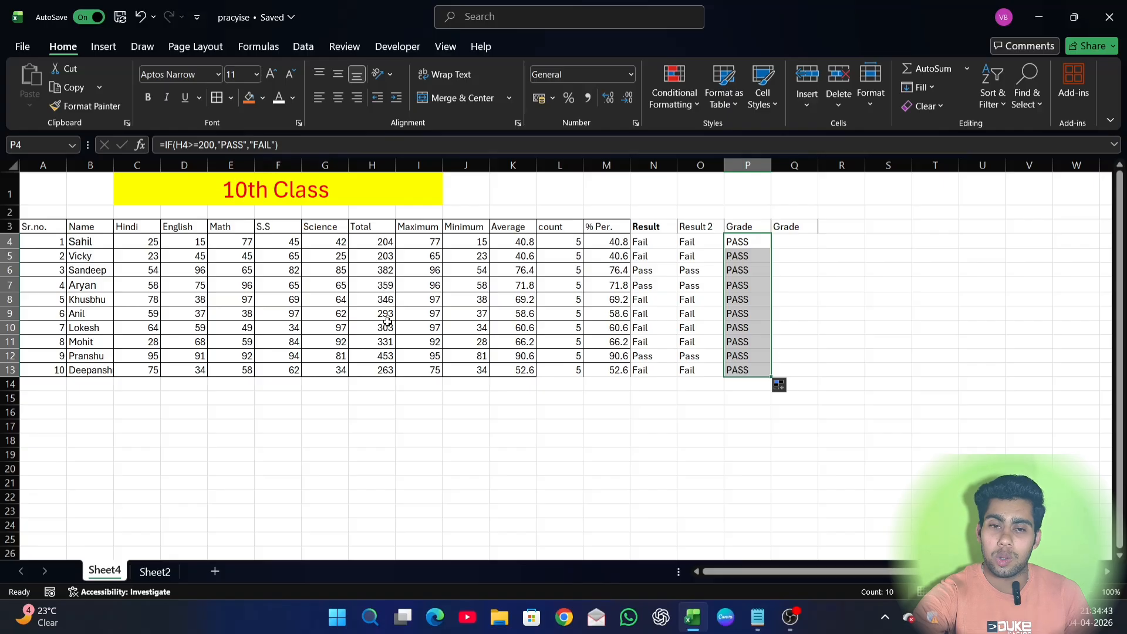
Overwrite the third student's total in H6 with 150 to test the FAIL condition
click(387, 271)
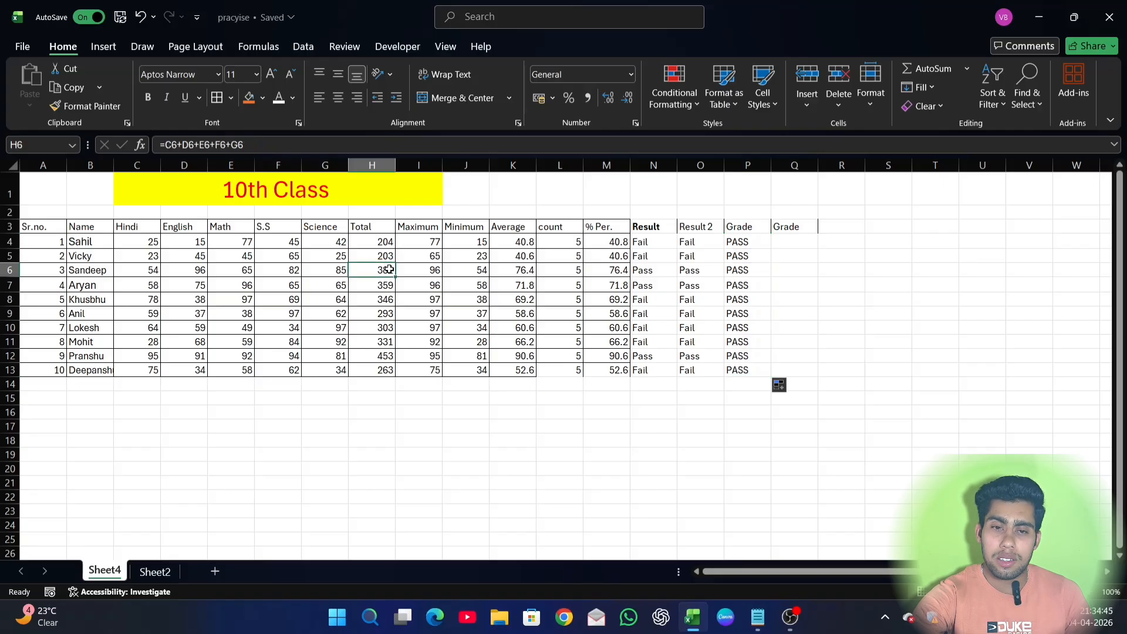
text(150)
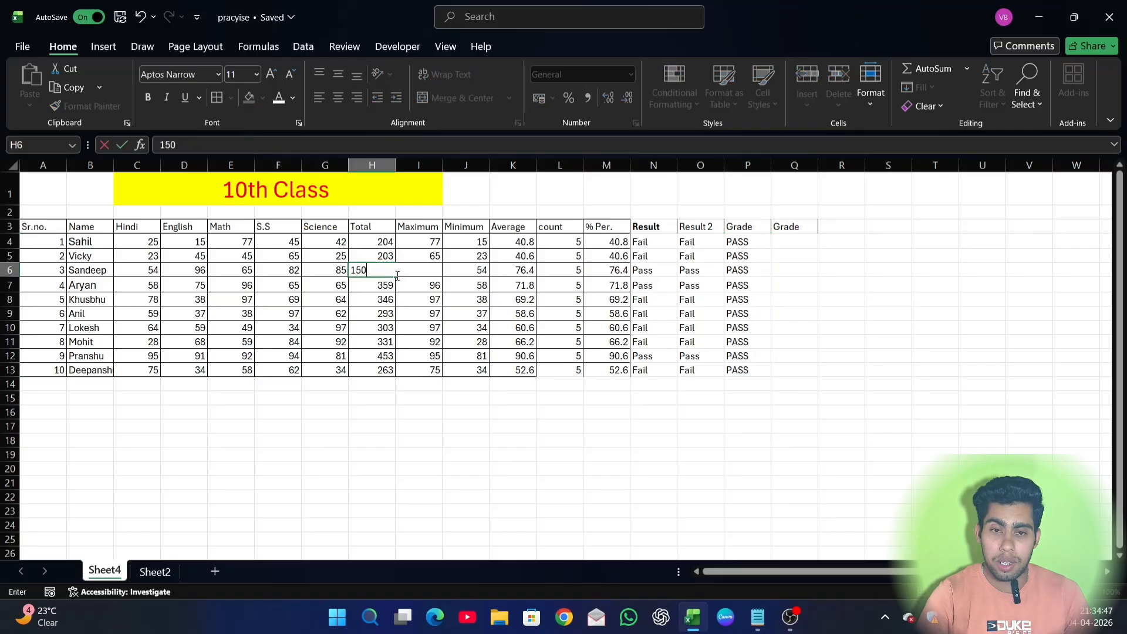
key(Return)
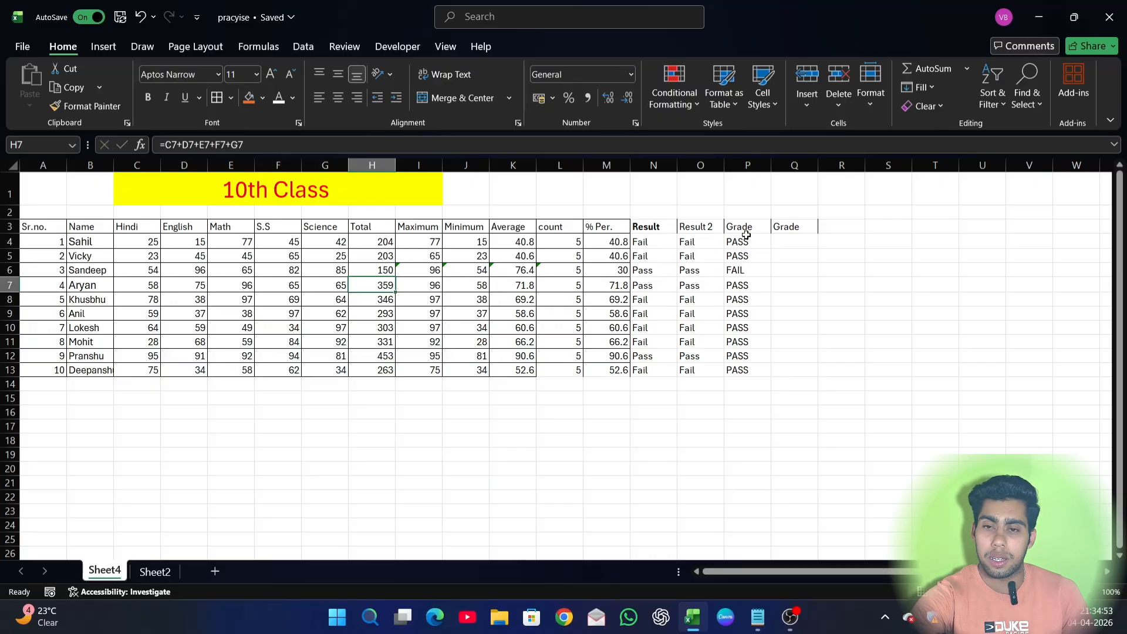
Clear the PASS/FAIL formulas from the Grade cells P4:P13
drag(746, 240, 749, 367)
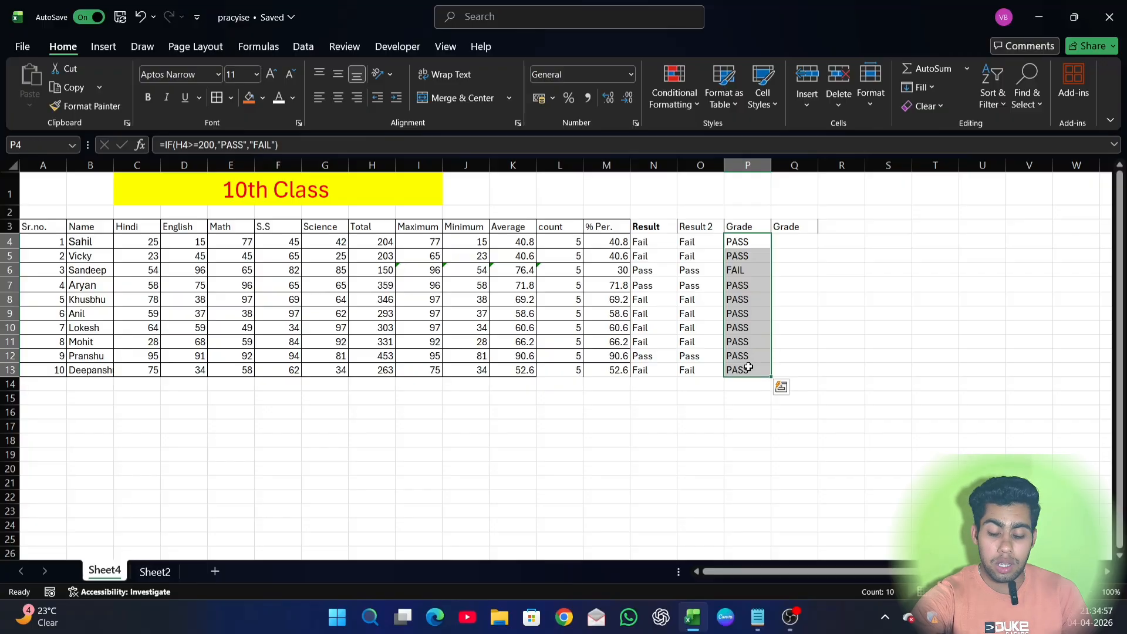
key(Delete)
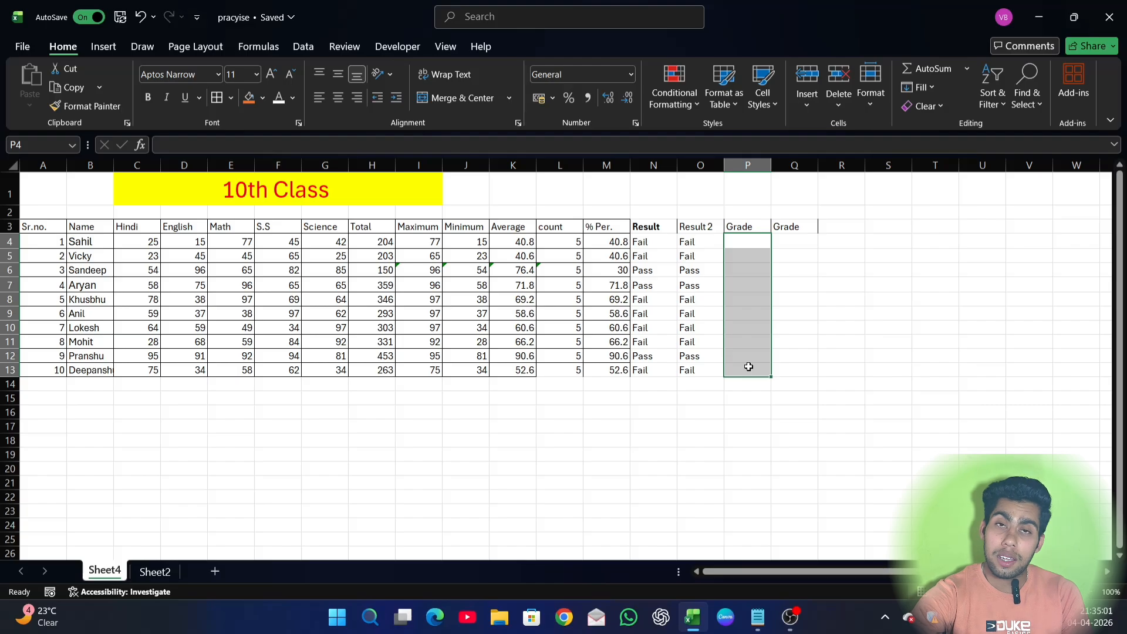
click(751, 244)
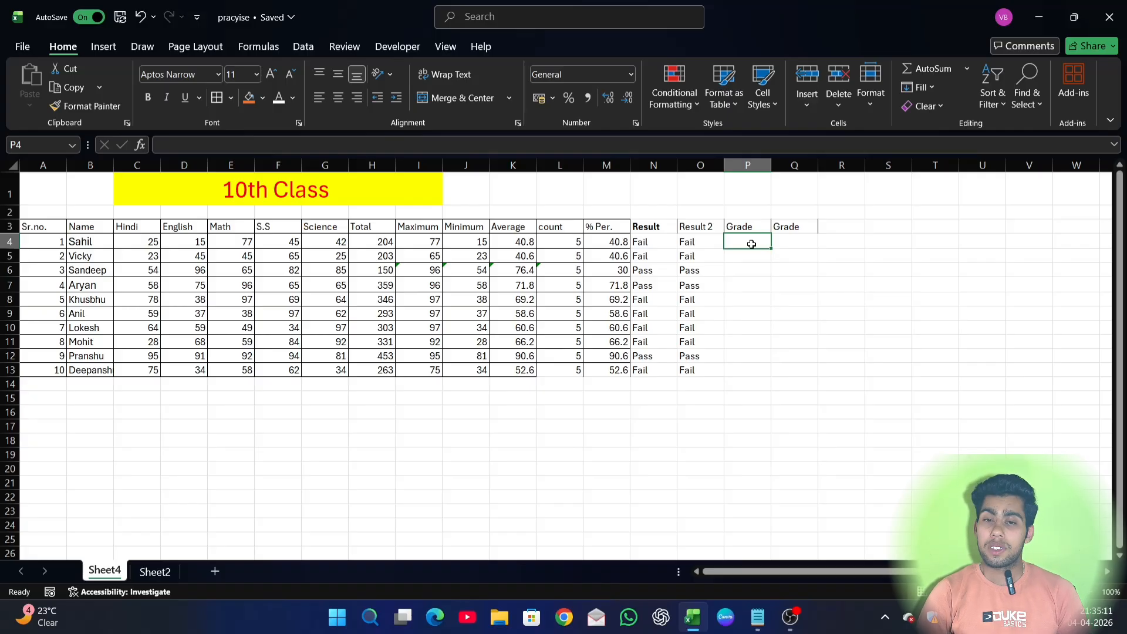
Undo both the clearing of the Grade cells and the manual total entered in H6
click(375, 271)
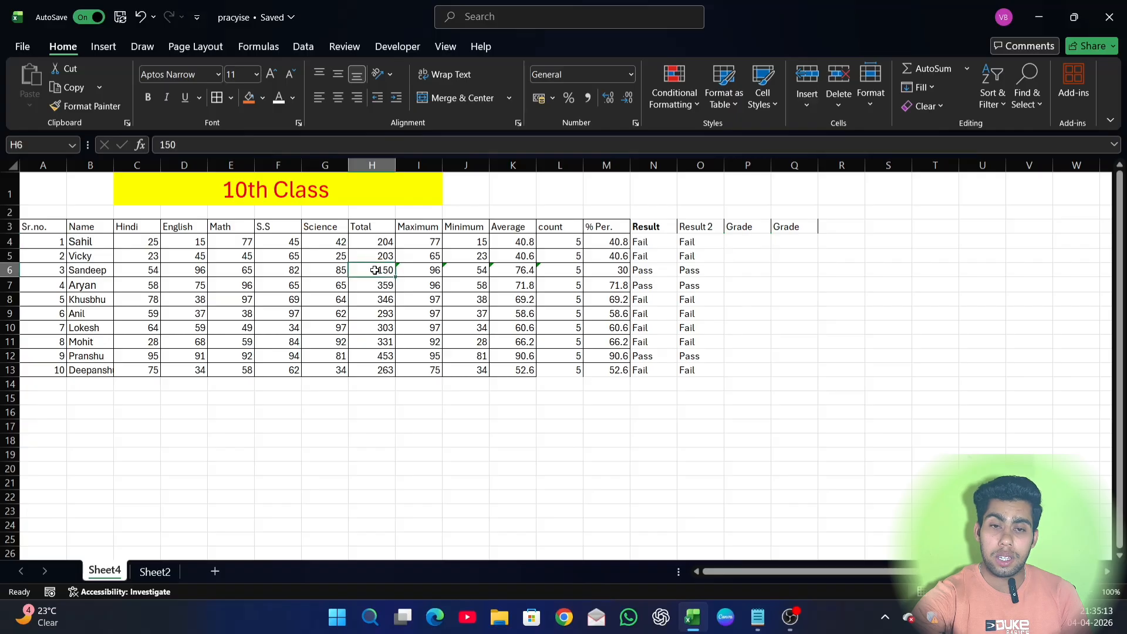
key(ctrl+z)
key(ctrl+z)
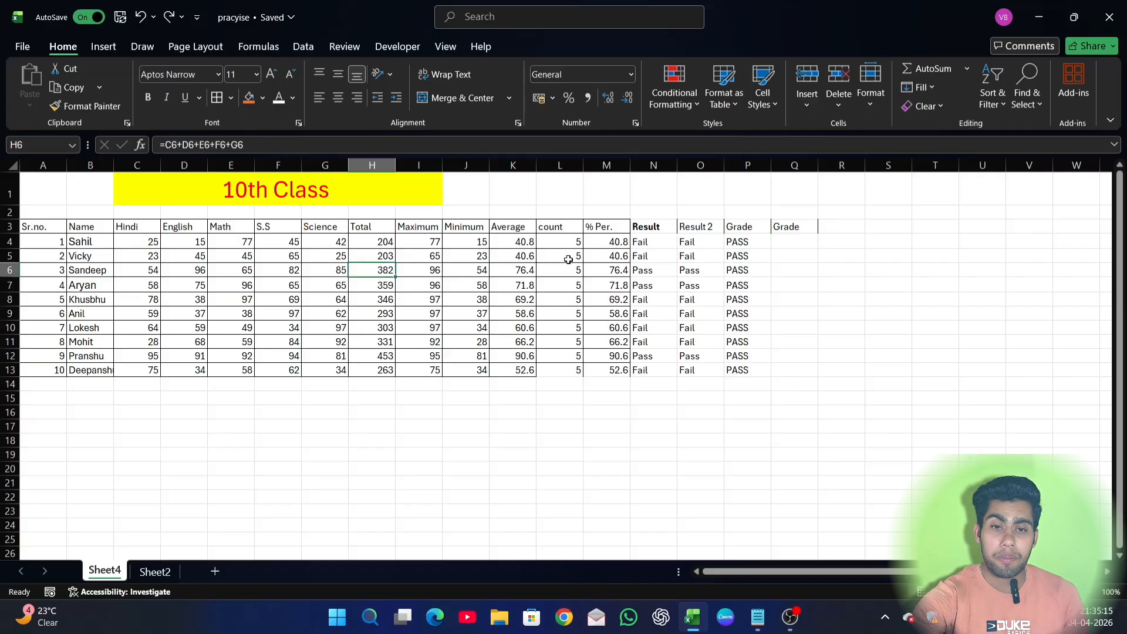
Delete the contents of P4:P14 in the Grade column and reselect P4
drag(734, 240, 755, 382)
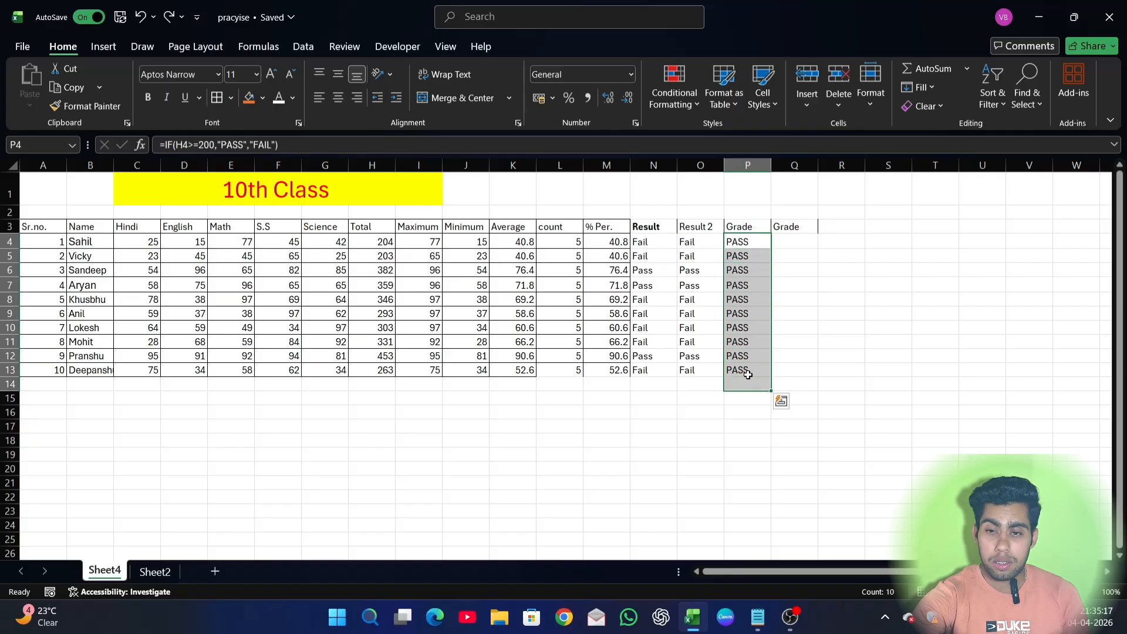
key(Delete)
click(744, 249)
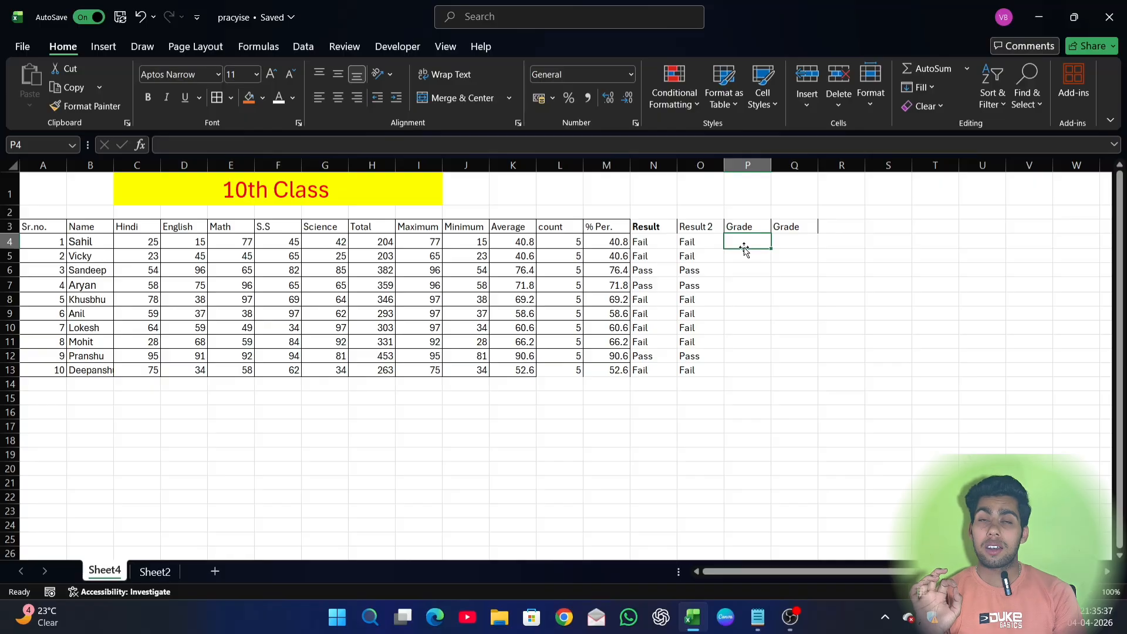
On Sheet2, start an IF formula in the first student's Grade cell P4 with the logical test M4>=90
click(170, 574)
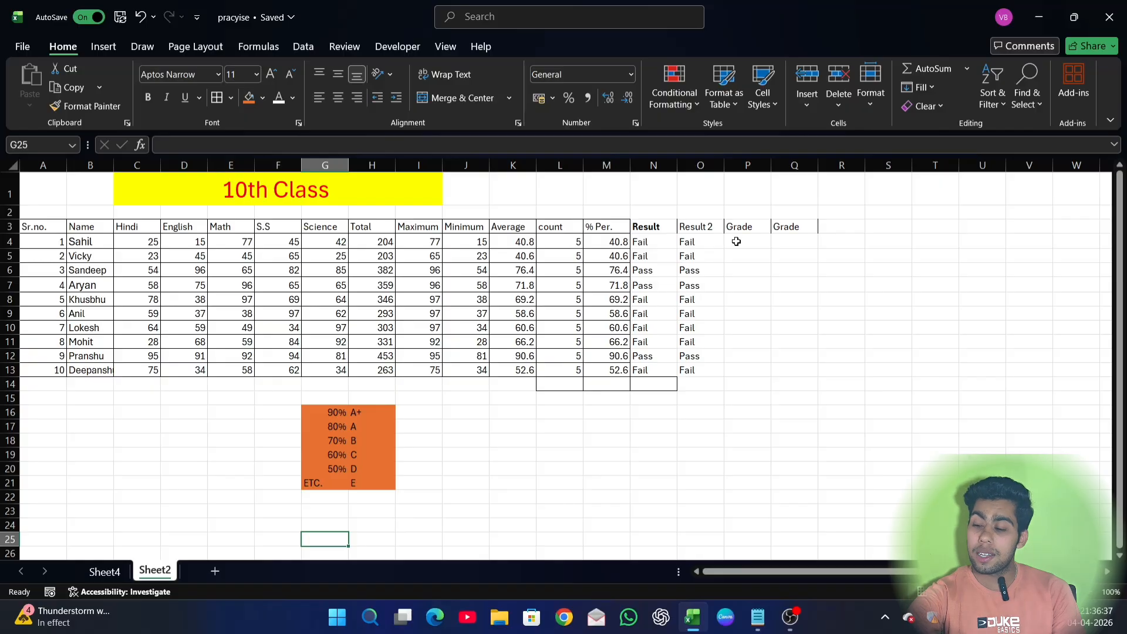
click(735, 242)
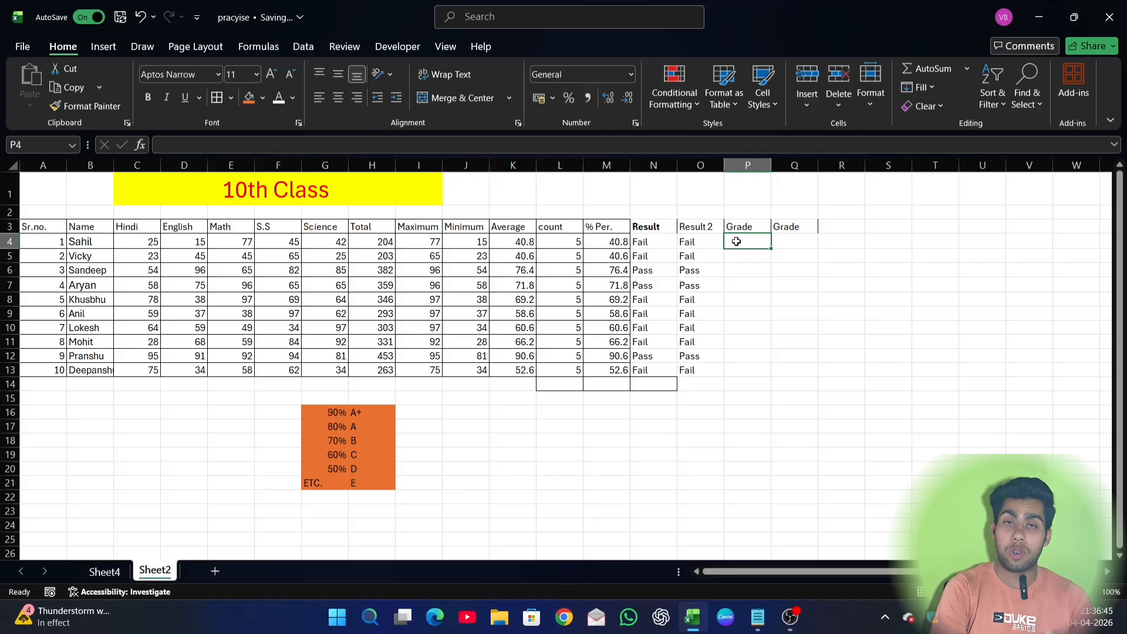
text(=)
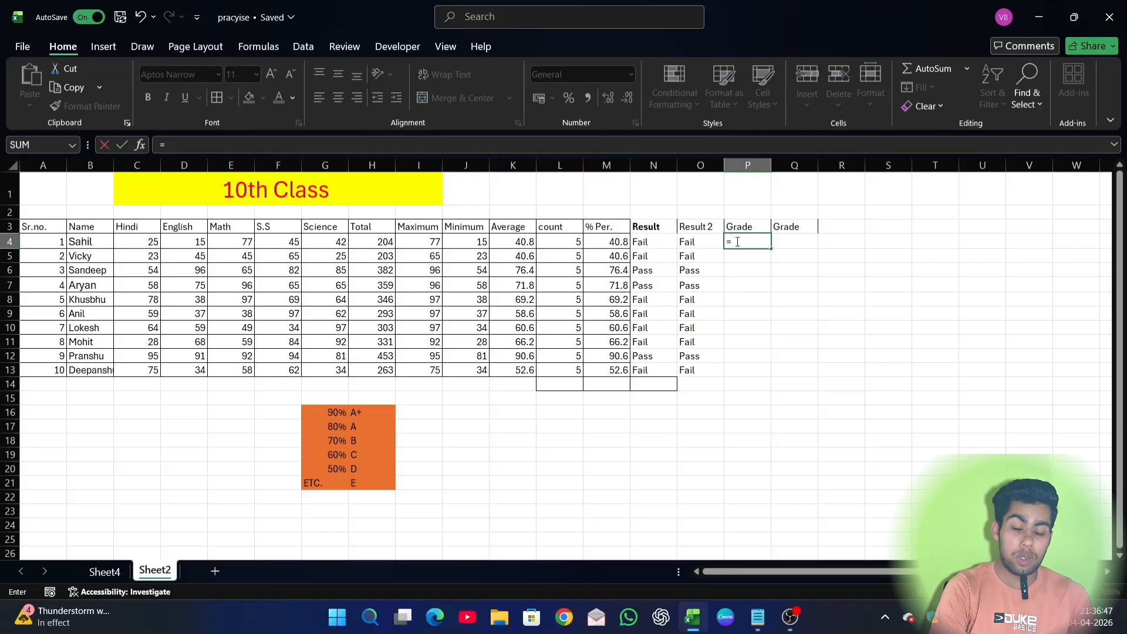
text(IF)
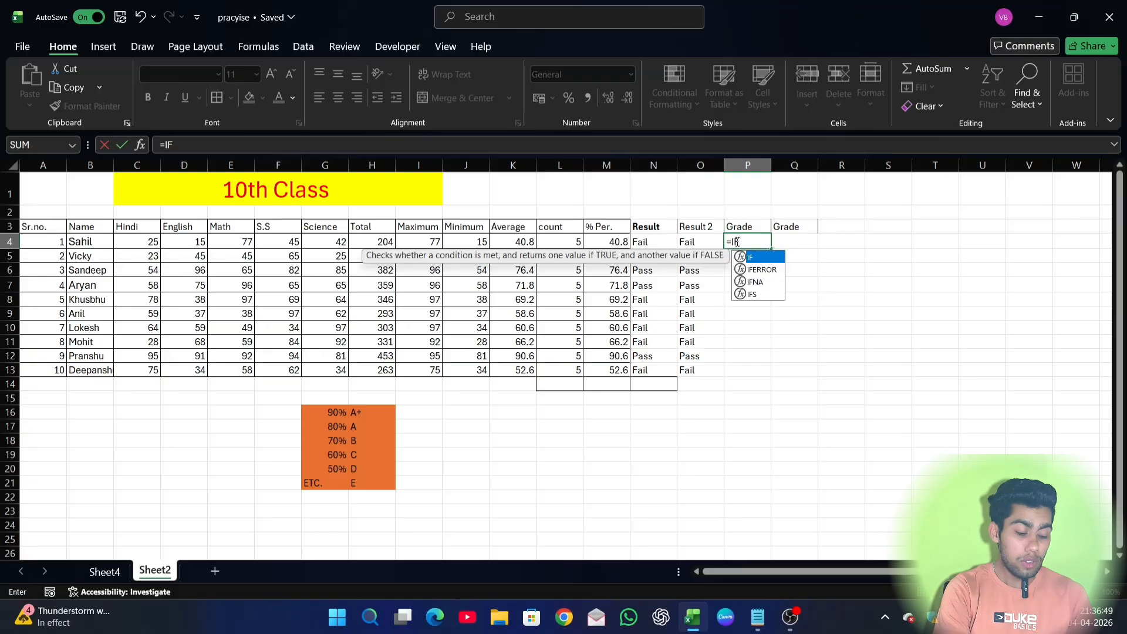
text(()
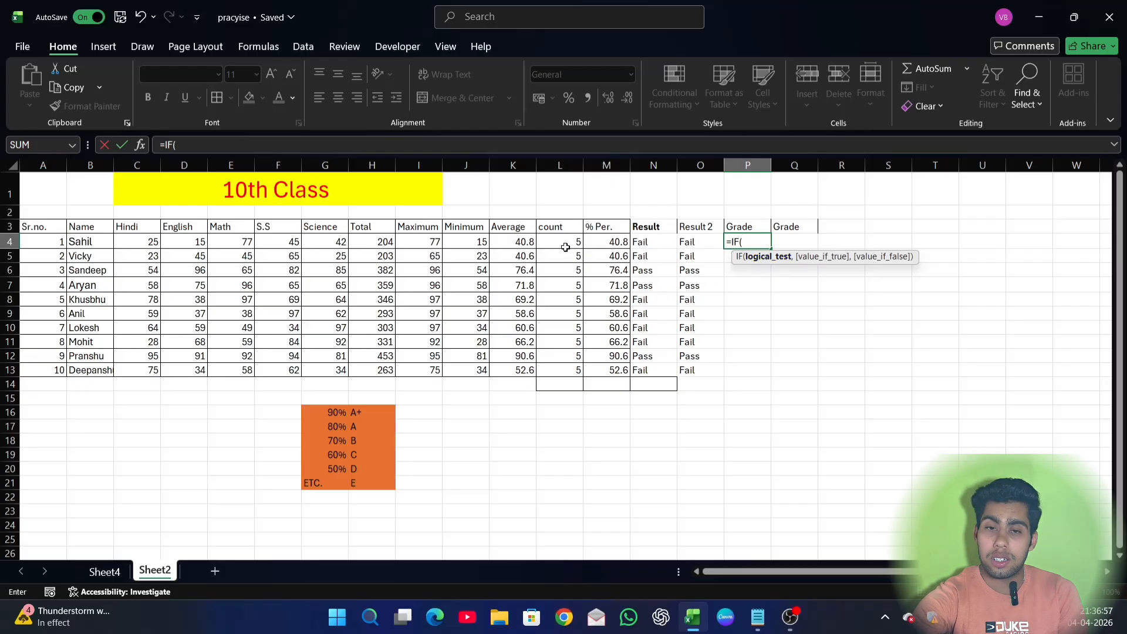
click(605, 243)
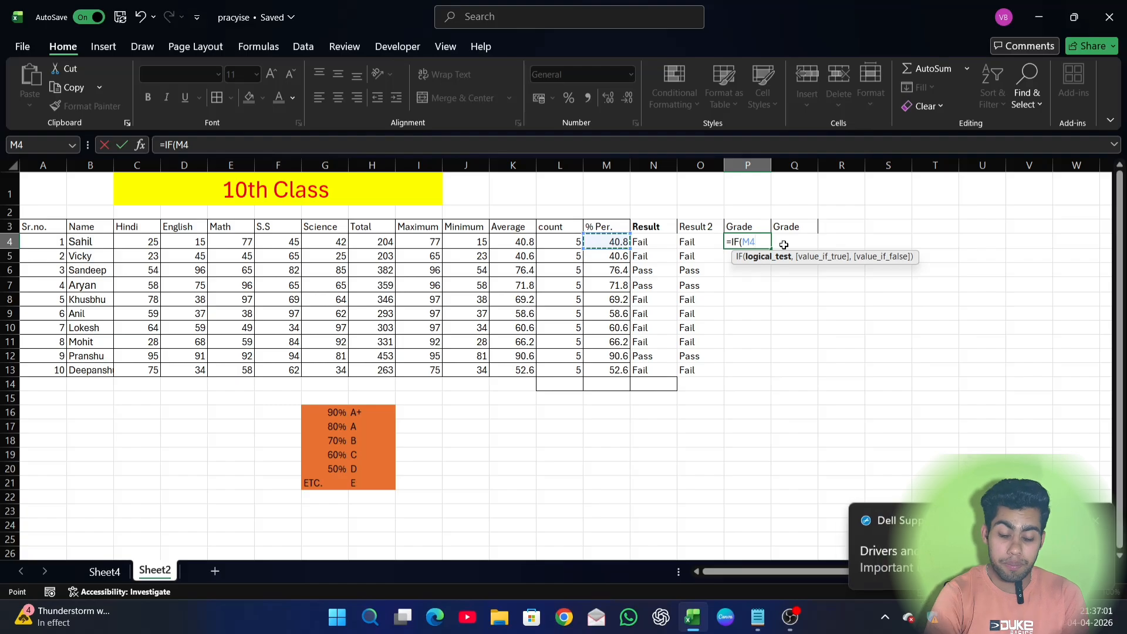
text(>)
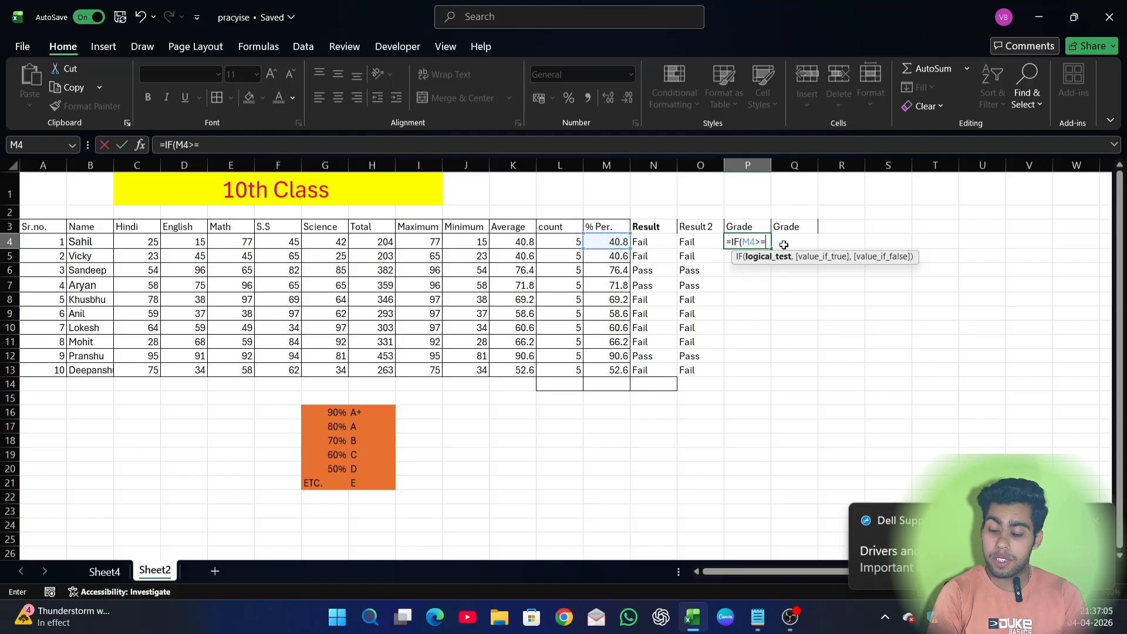
text(=9)
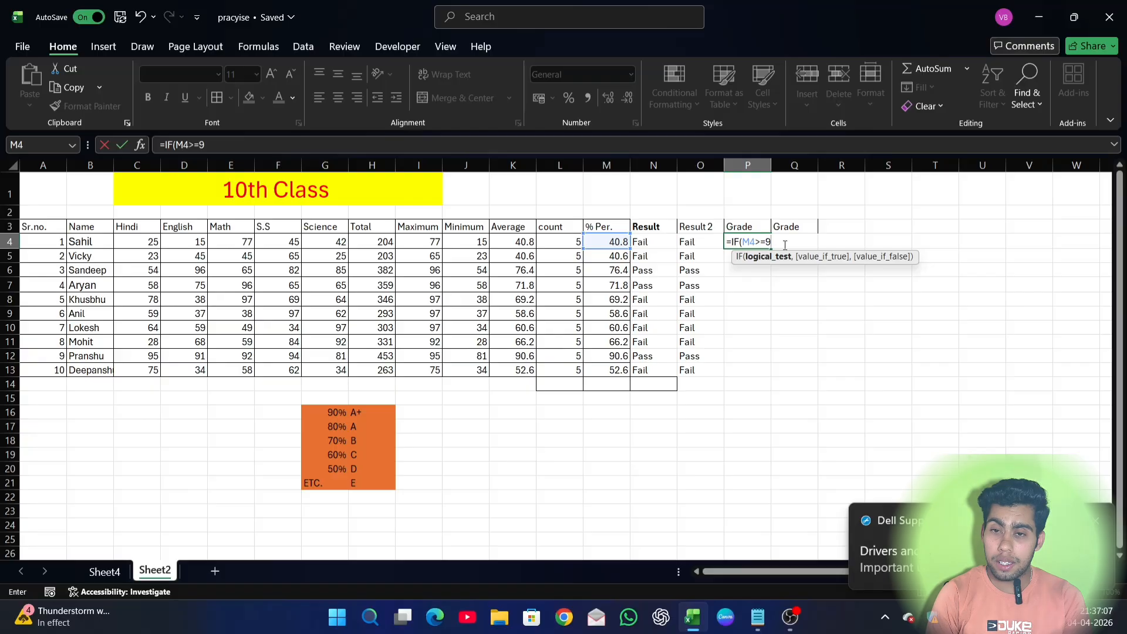
text(0)
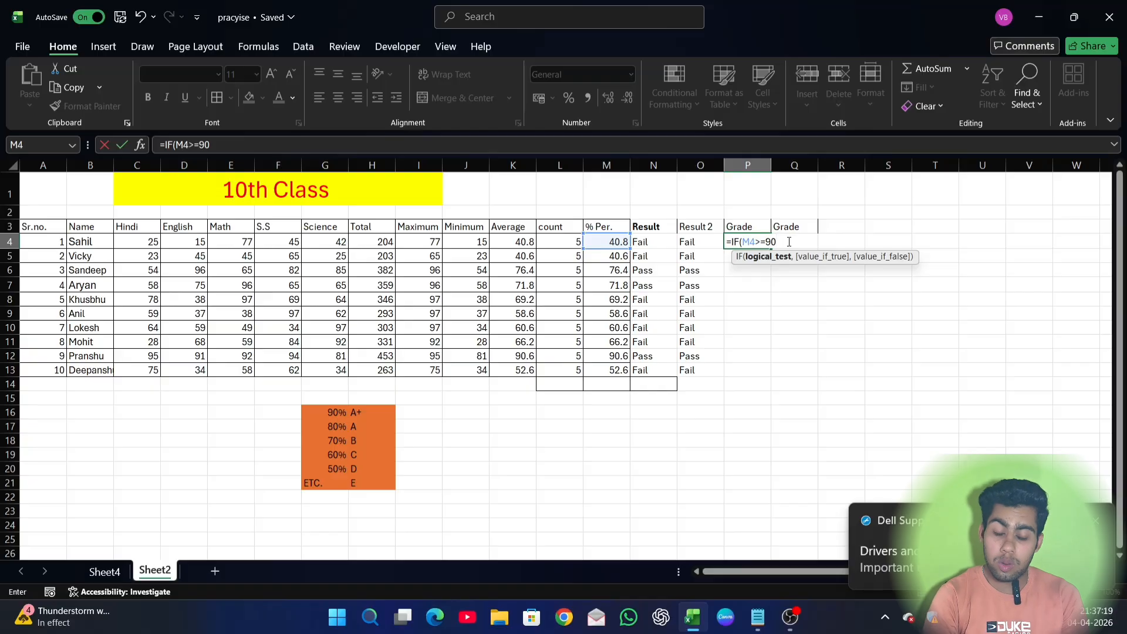
Make the P4 formula return "A+" when the 90 test is true, and continue to its value-if-false argument
text(,)
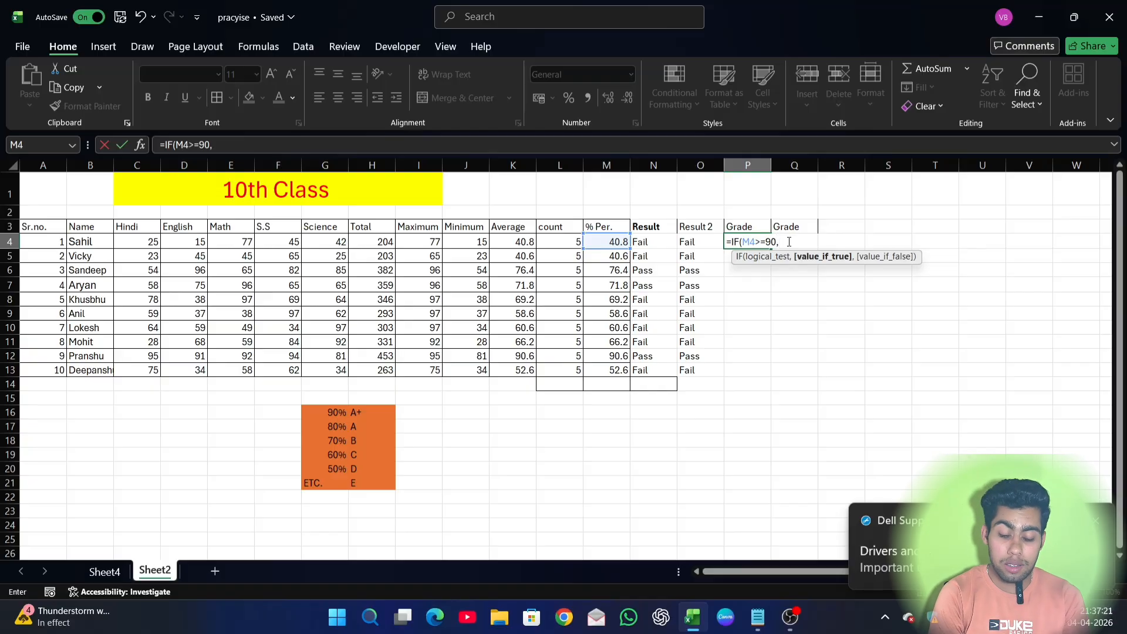
text(")
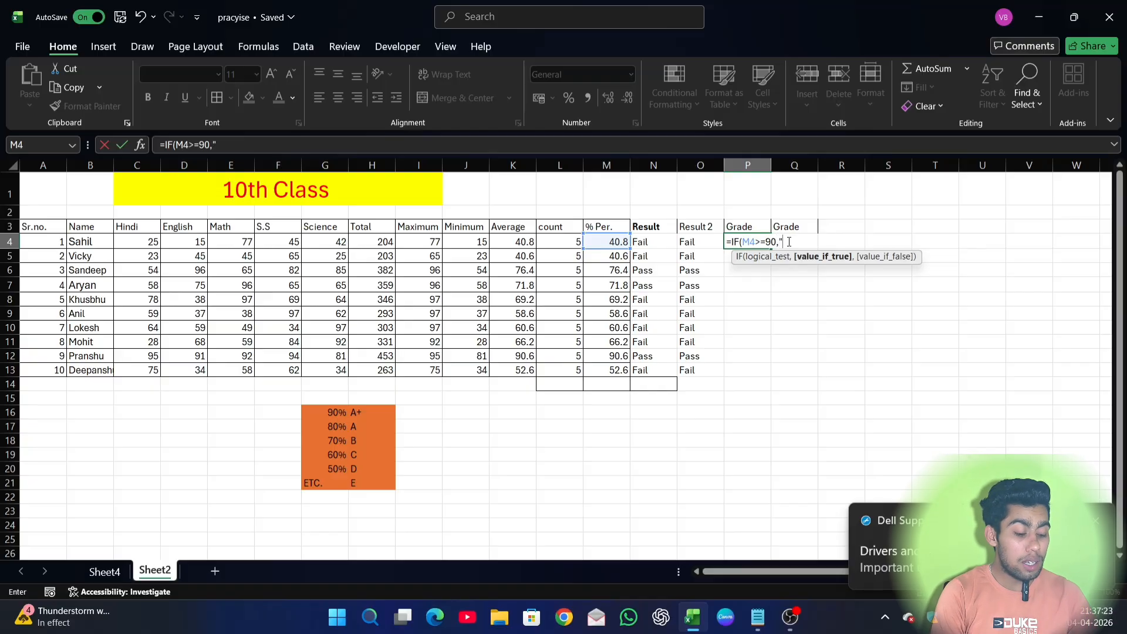
text(a)
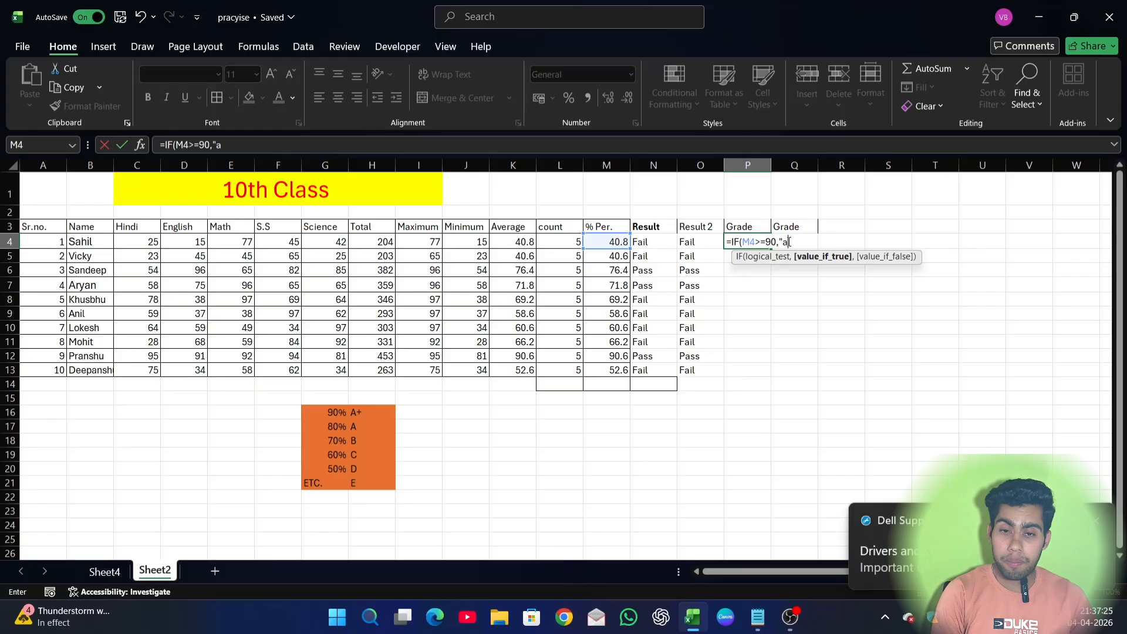
key(BackSpace)
text(A+)
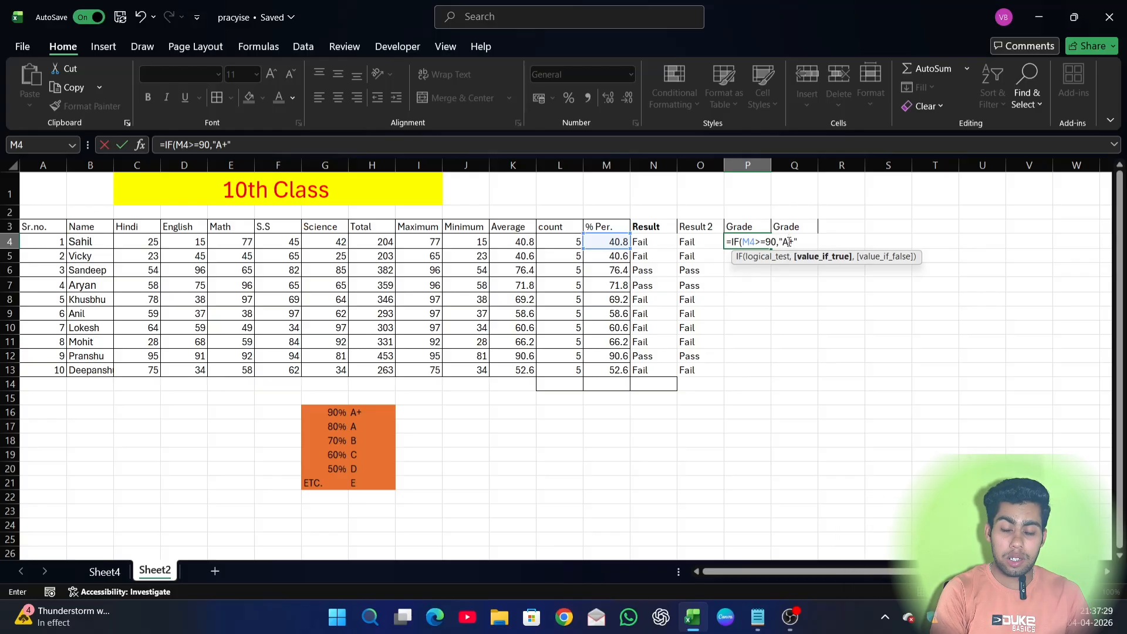
text(",)
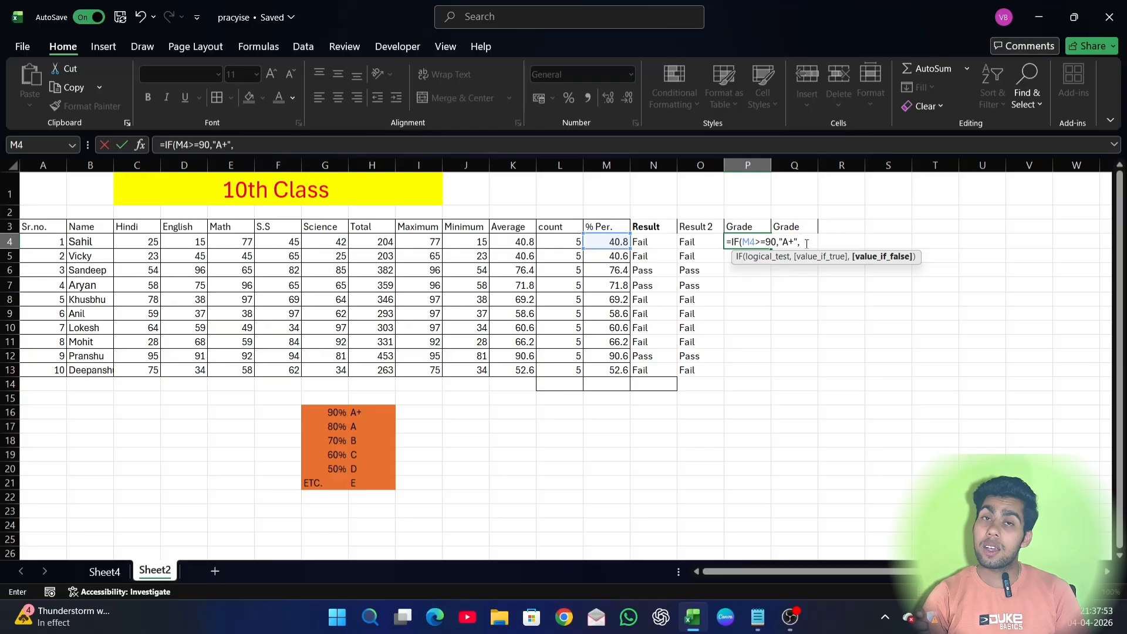
Nest a second IF in the P4 formula that tests M4>=80 and returns "A" when true
text(IF)
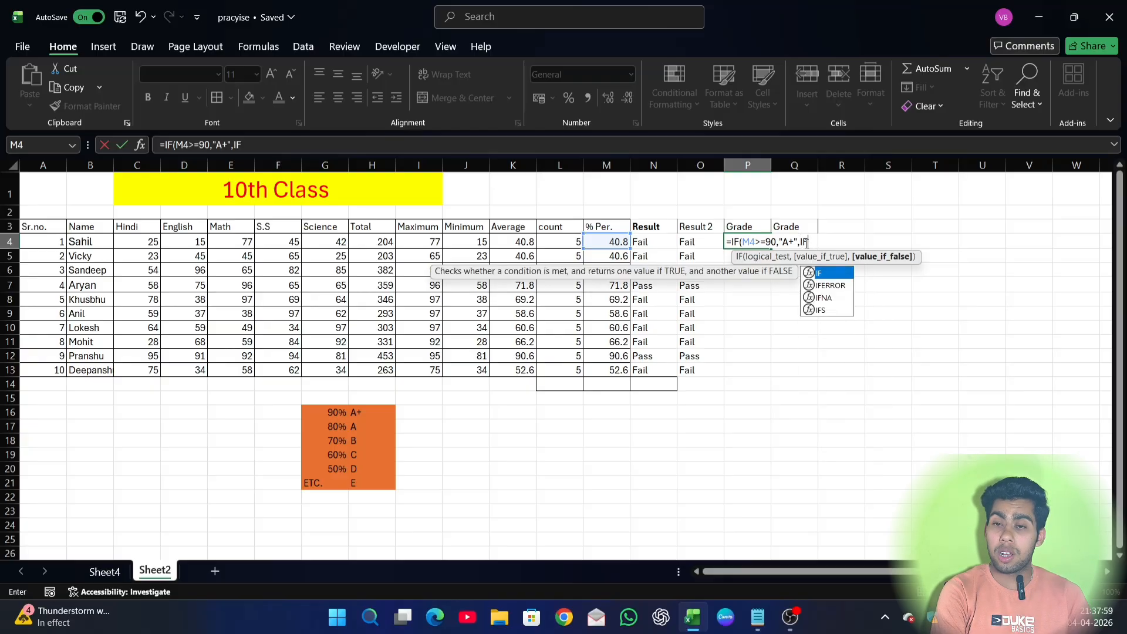
text(()
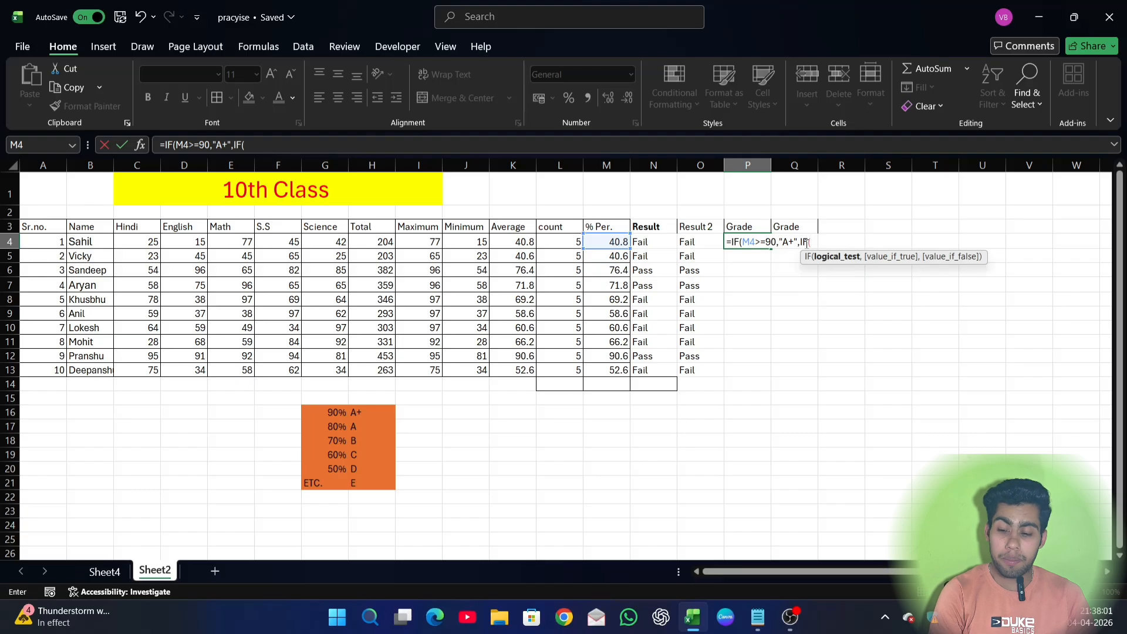
click(619, 248)
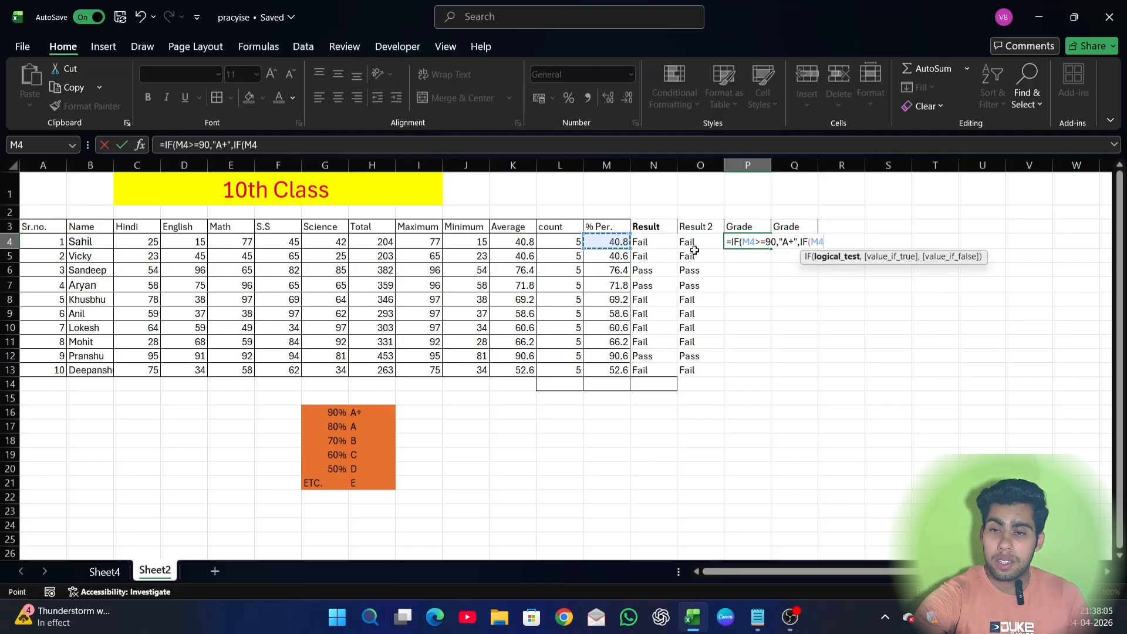
text(>=)
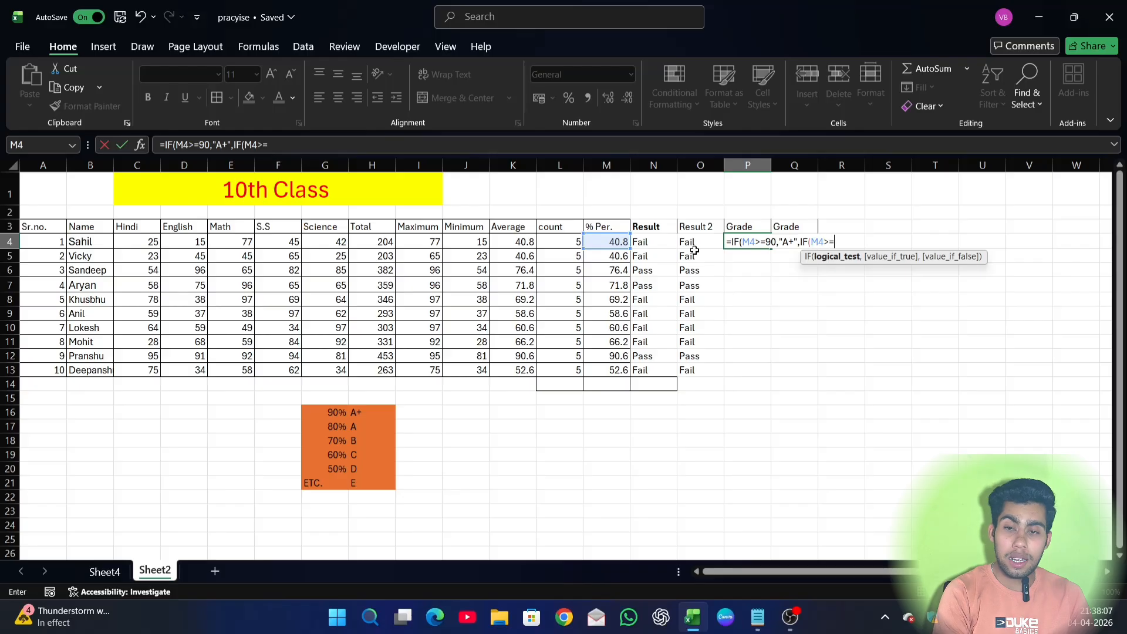
text(80)
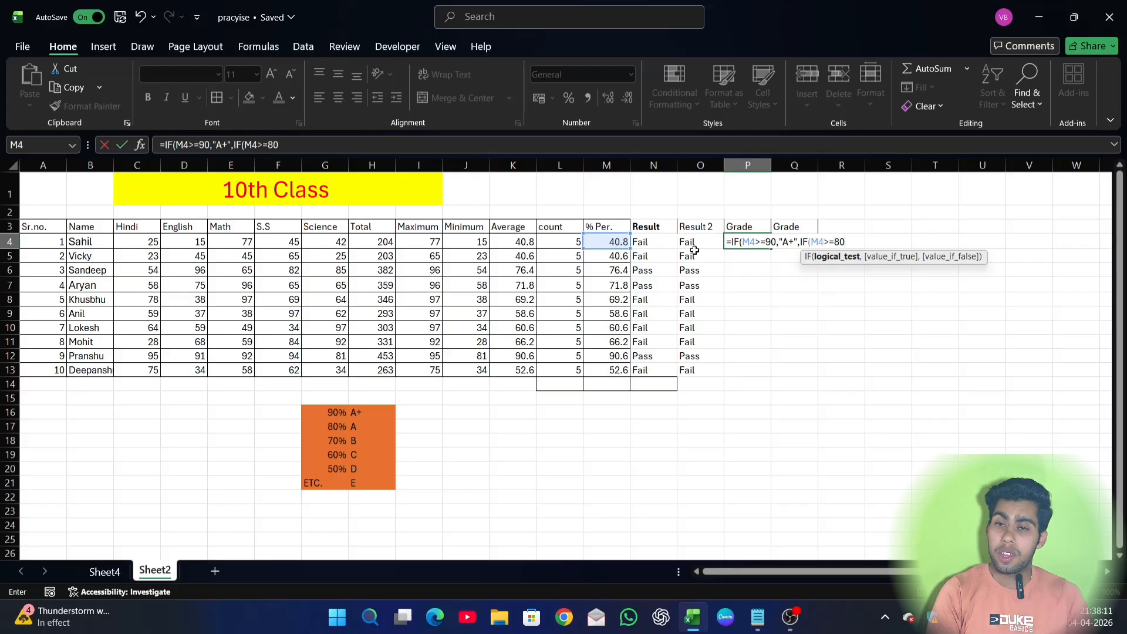
text(,)
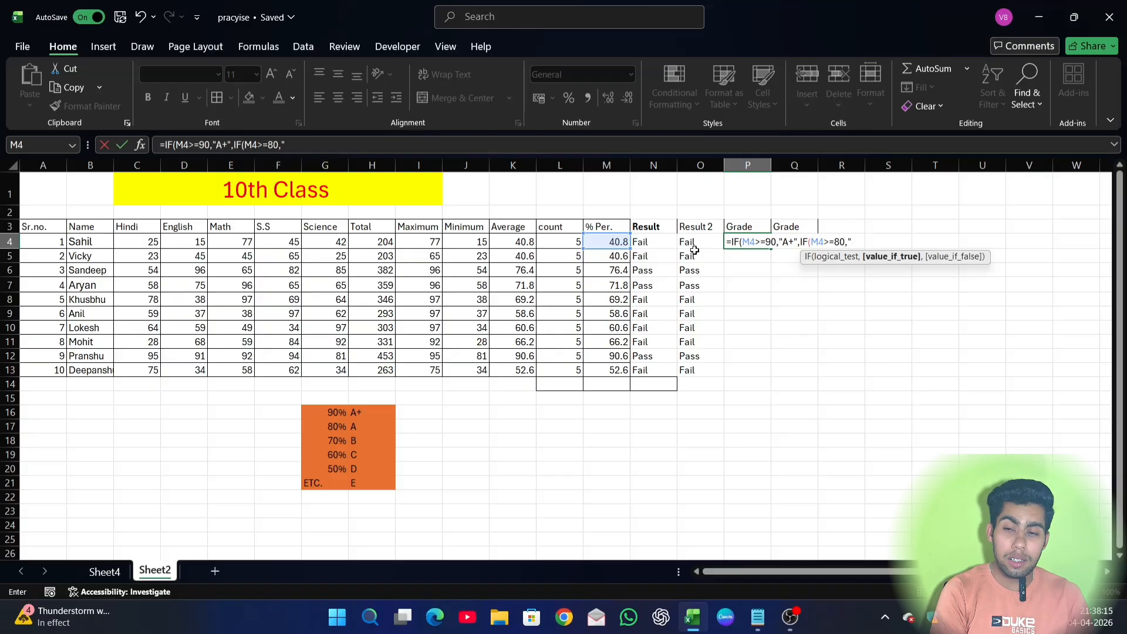
text("A)
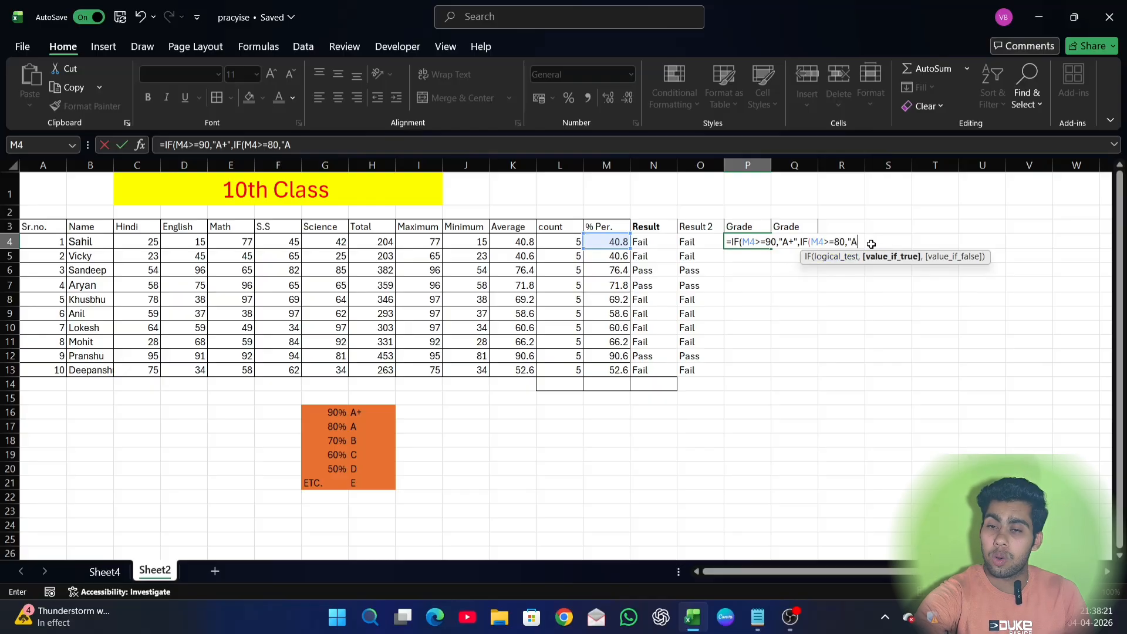
text(")
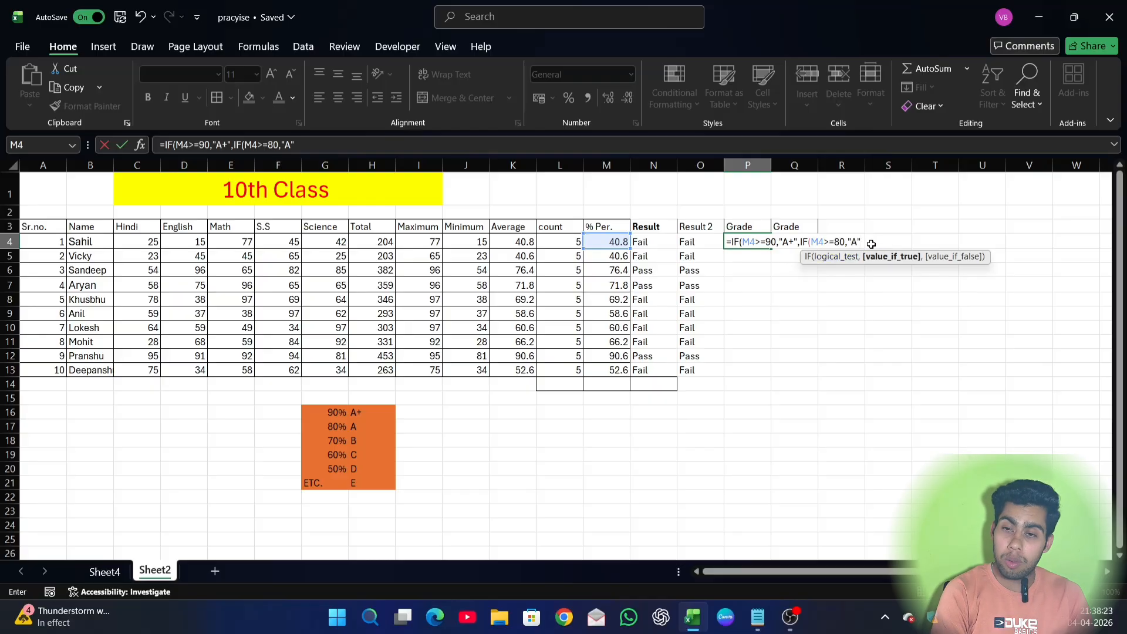
text(,)
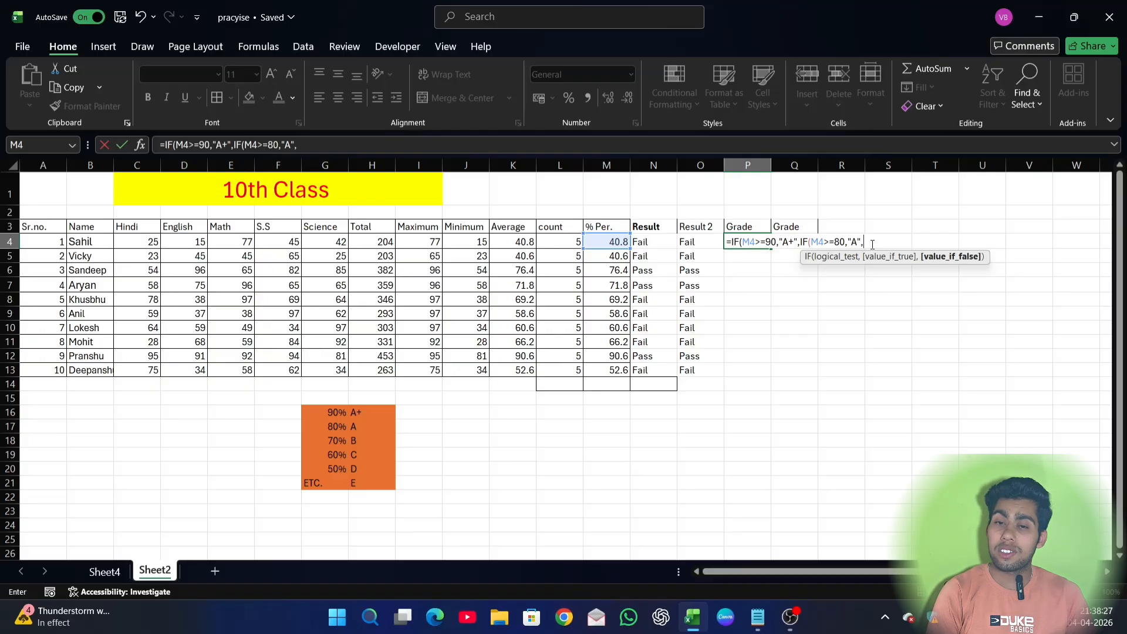
Nest a third IF in the P4 formula that tests M4>=70 and returns "B" when true
text(IF)
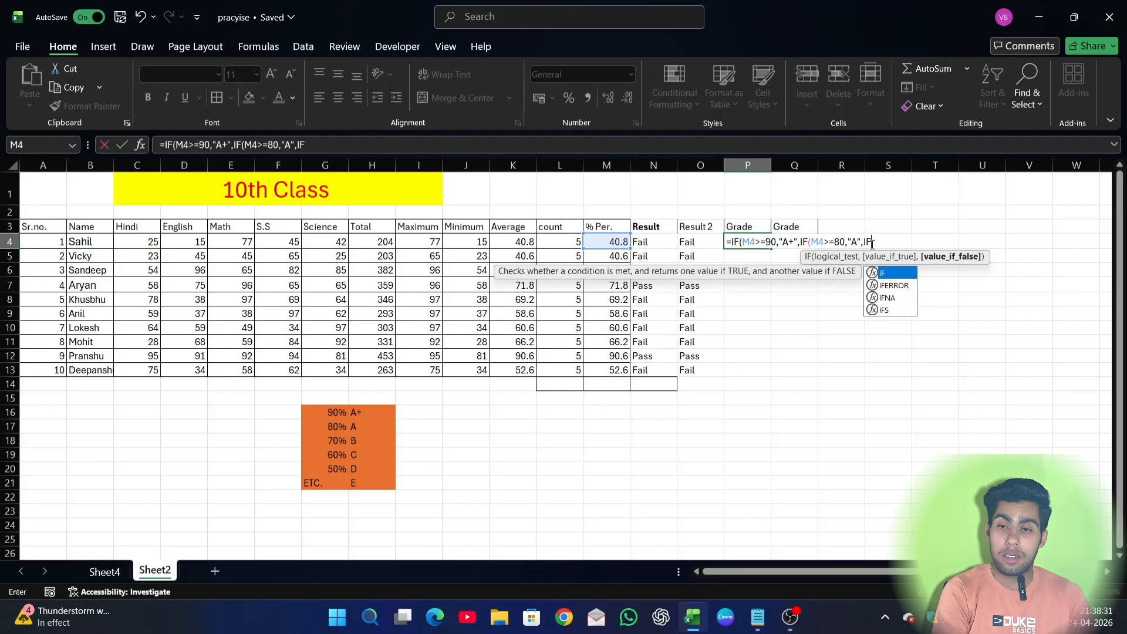
text(()
key(Left)
key(Left)
key(Left)
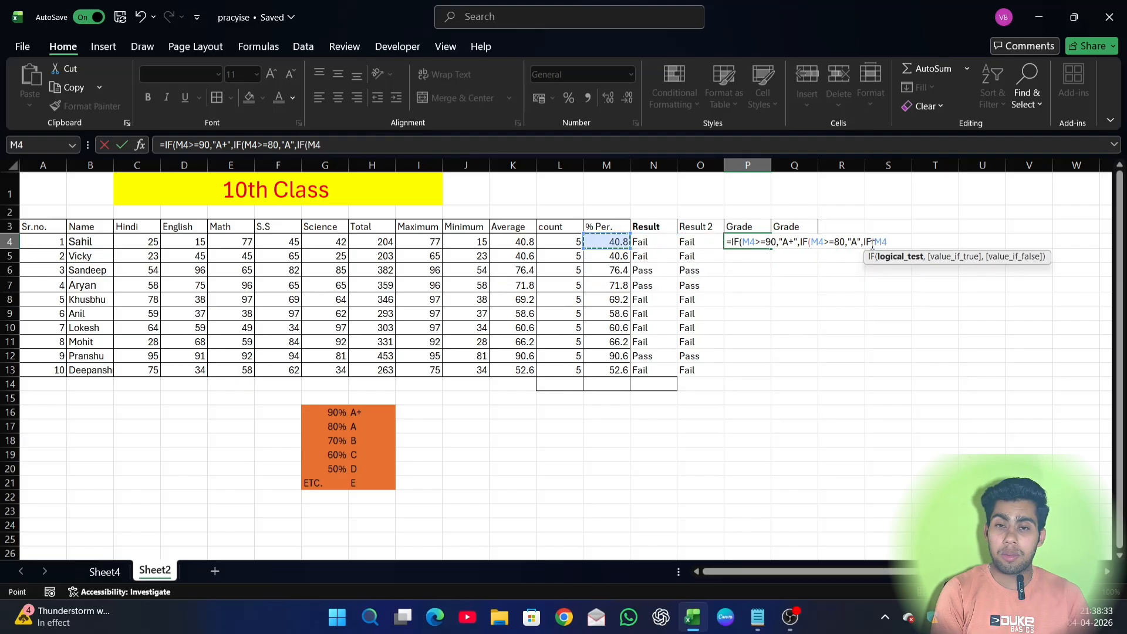
text(>=)
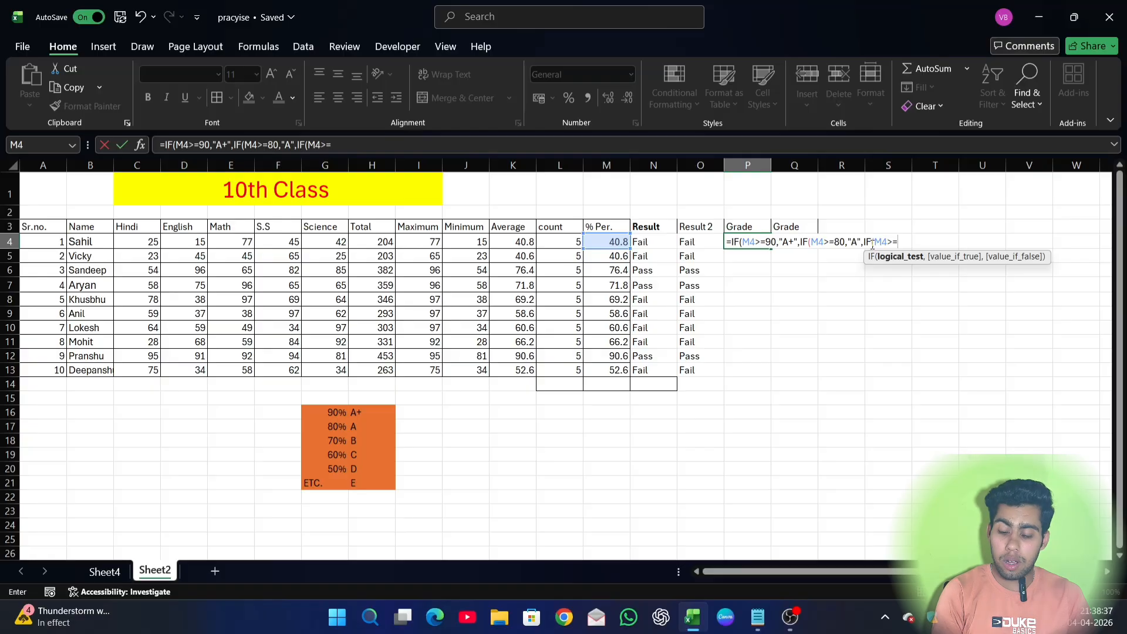
text(70)
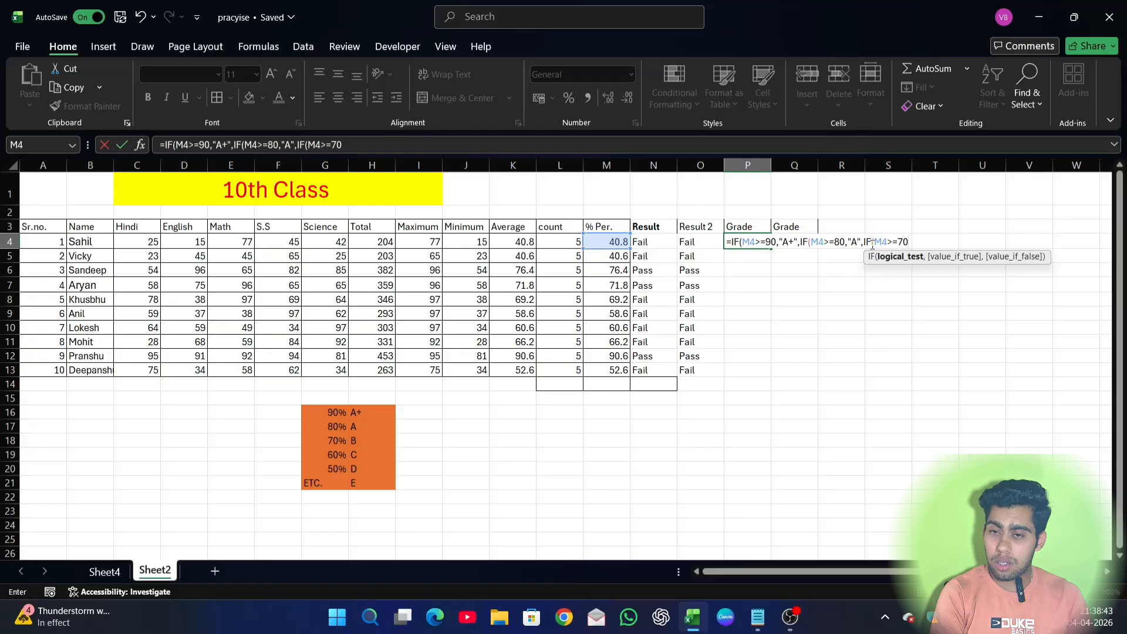
text(,)
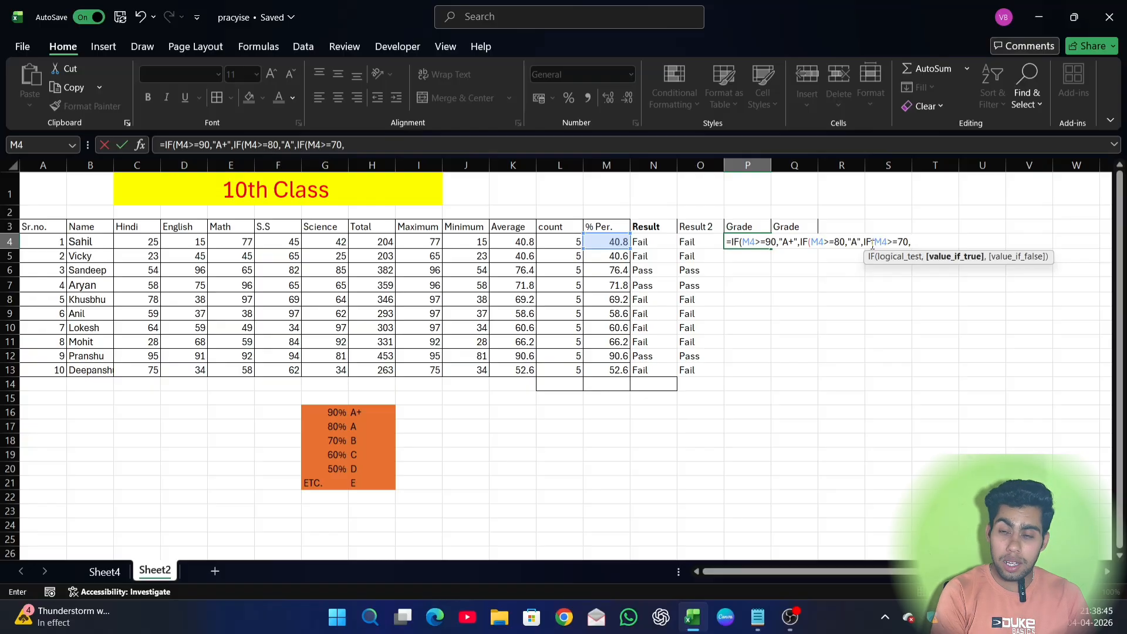
text(")
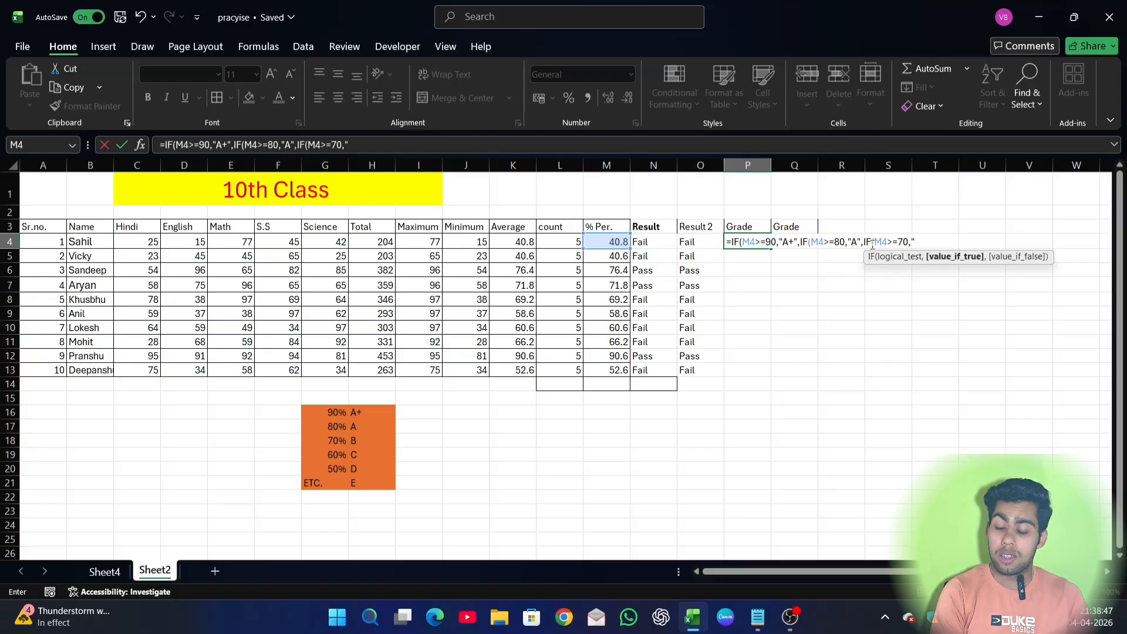
text(B)
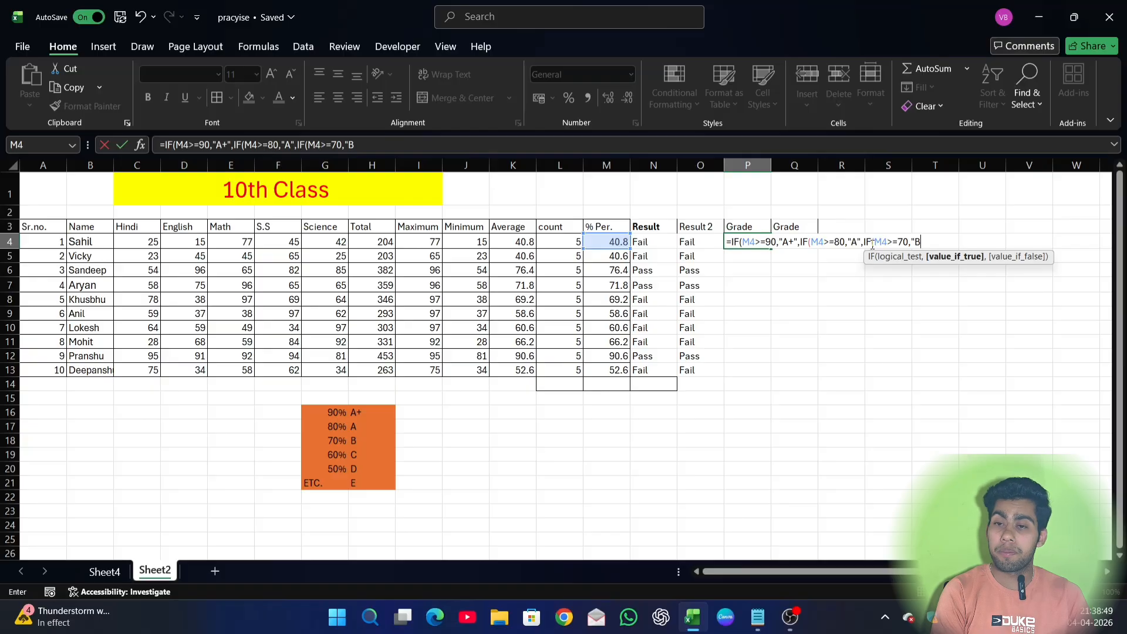
text(")
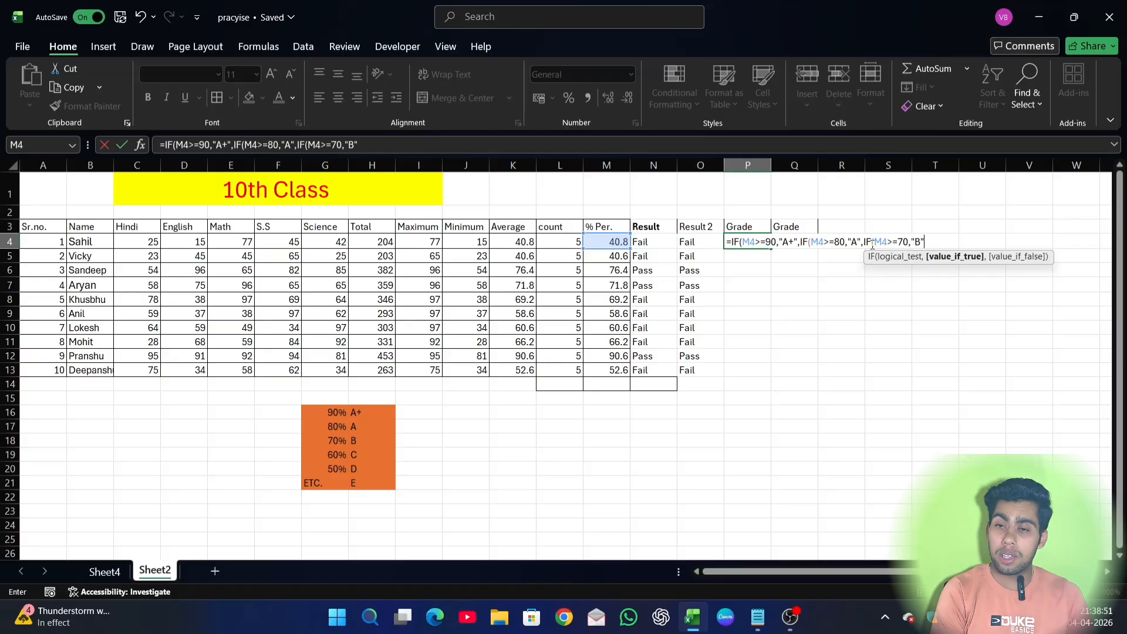
text(,)
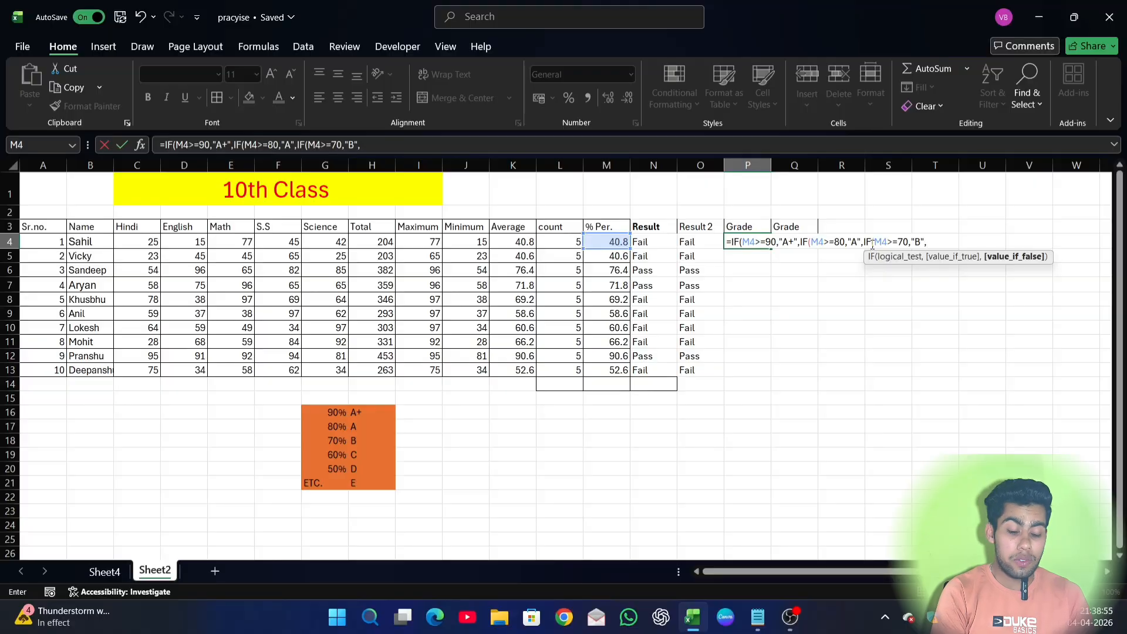
Nest a fourth IF in the P4 formula that tests M4>=60 and returns "C" when true
text(IF)
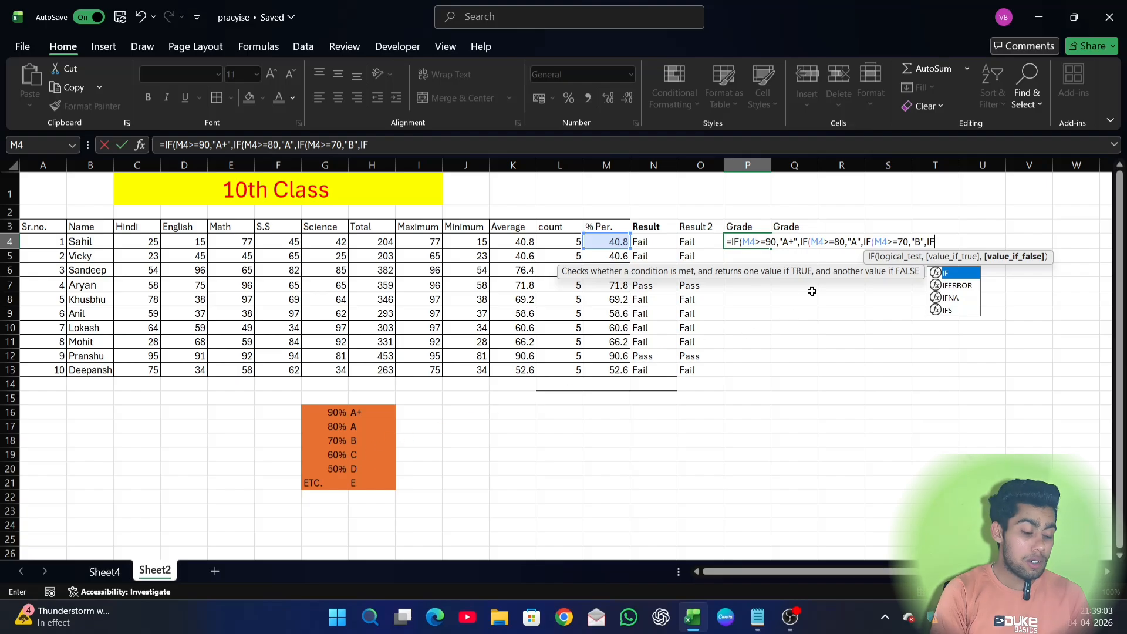
text(()
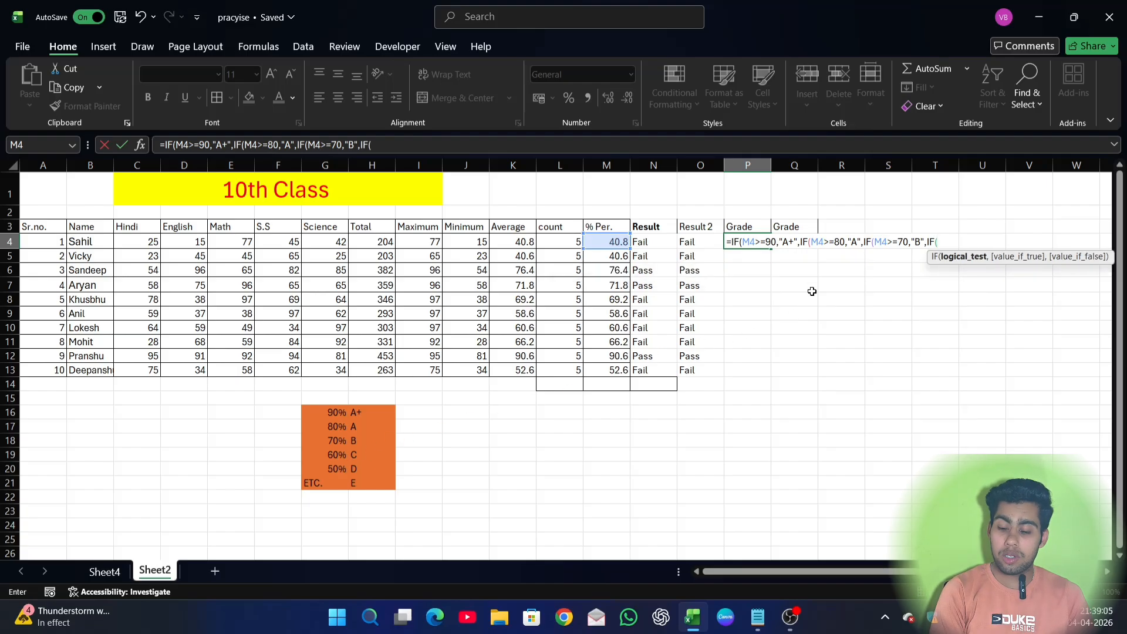
key(Left)
key(Left)
key(Left)
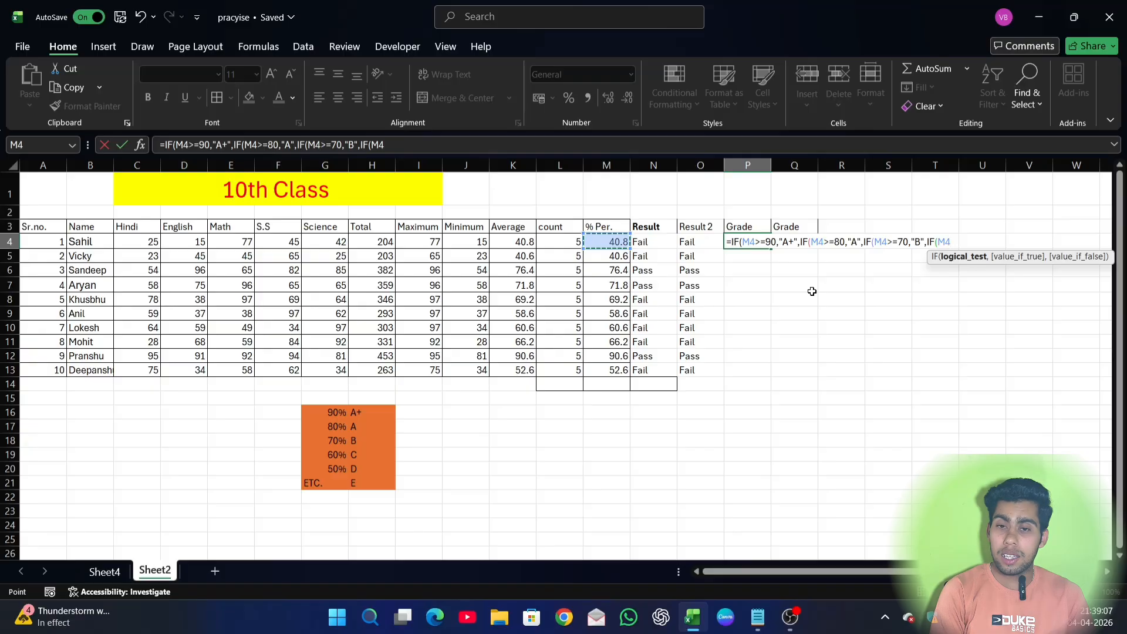
text(>)
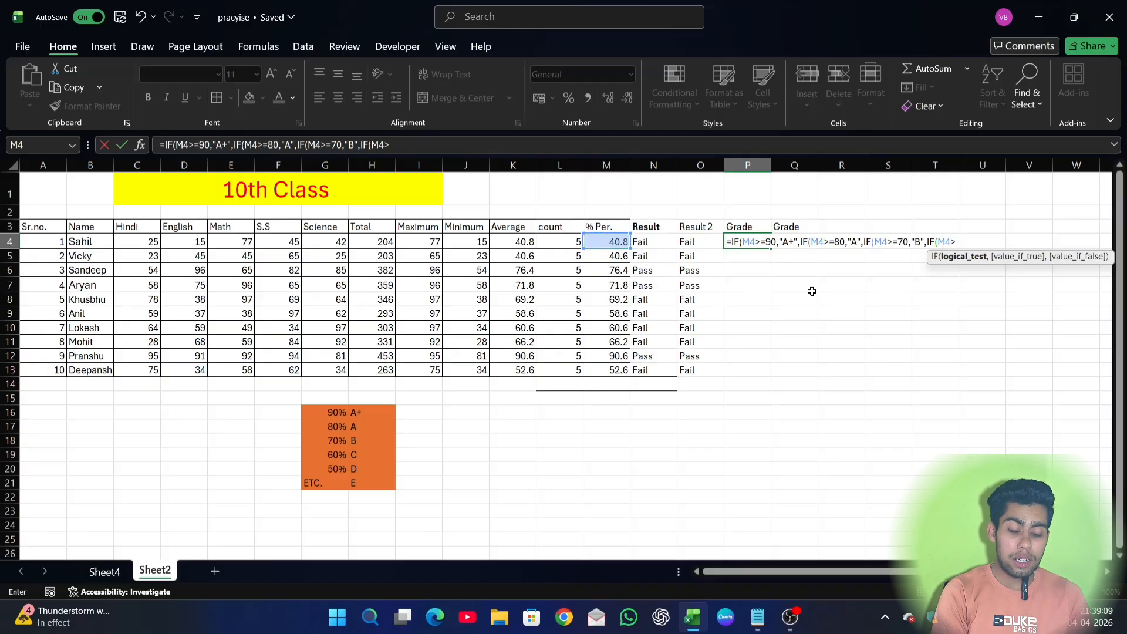
text(=)
text(6)
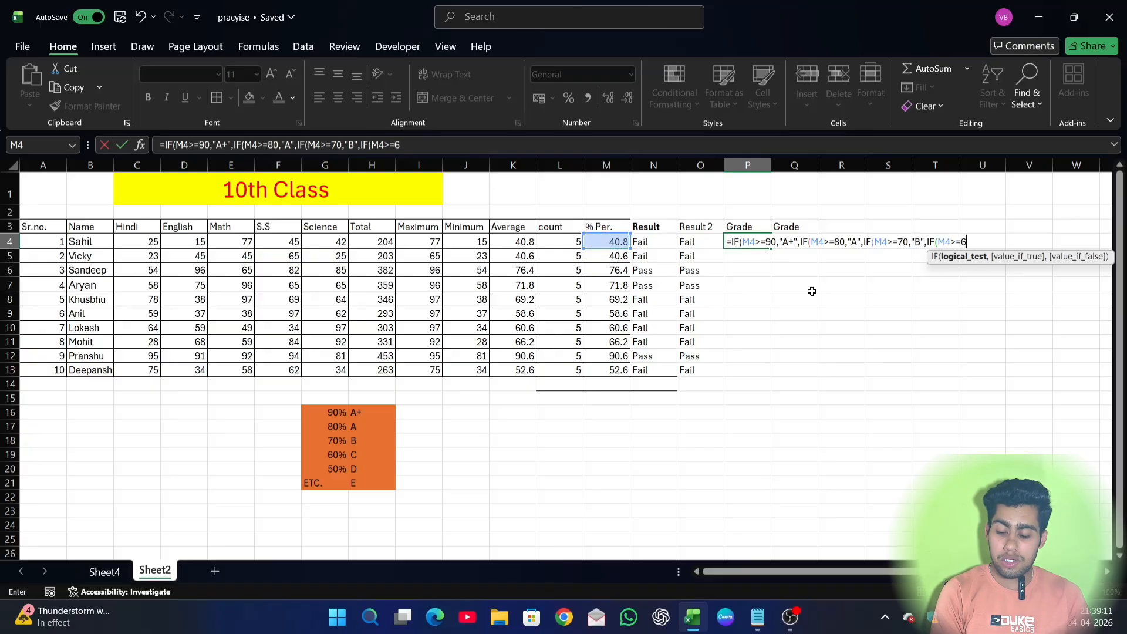
text(0,)
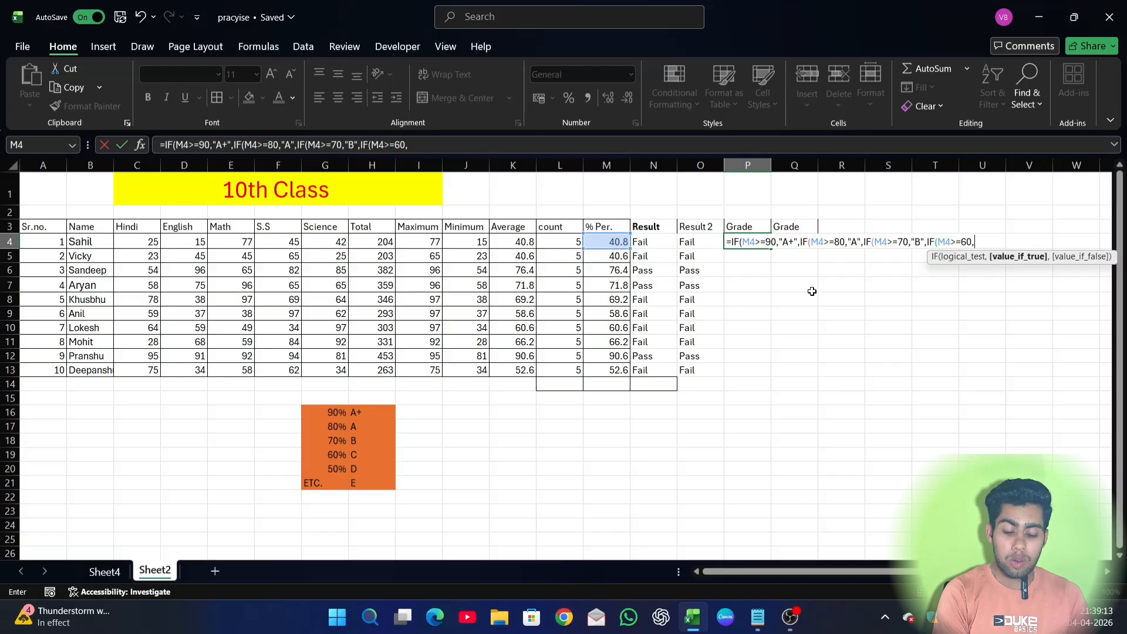
text(")
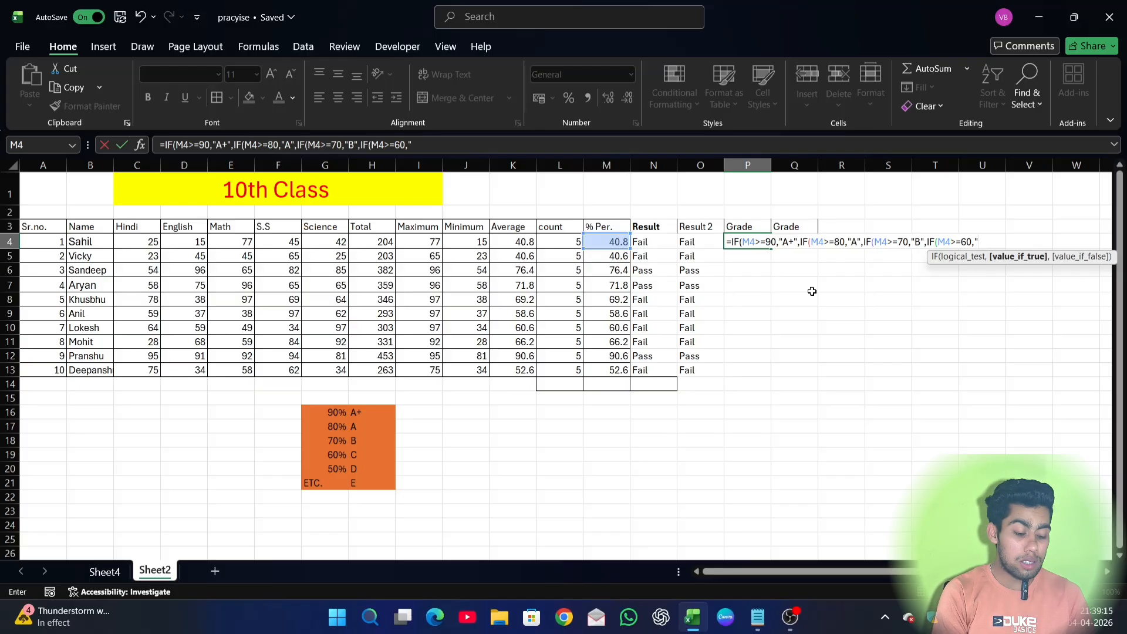
text(C)
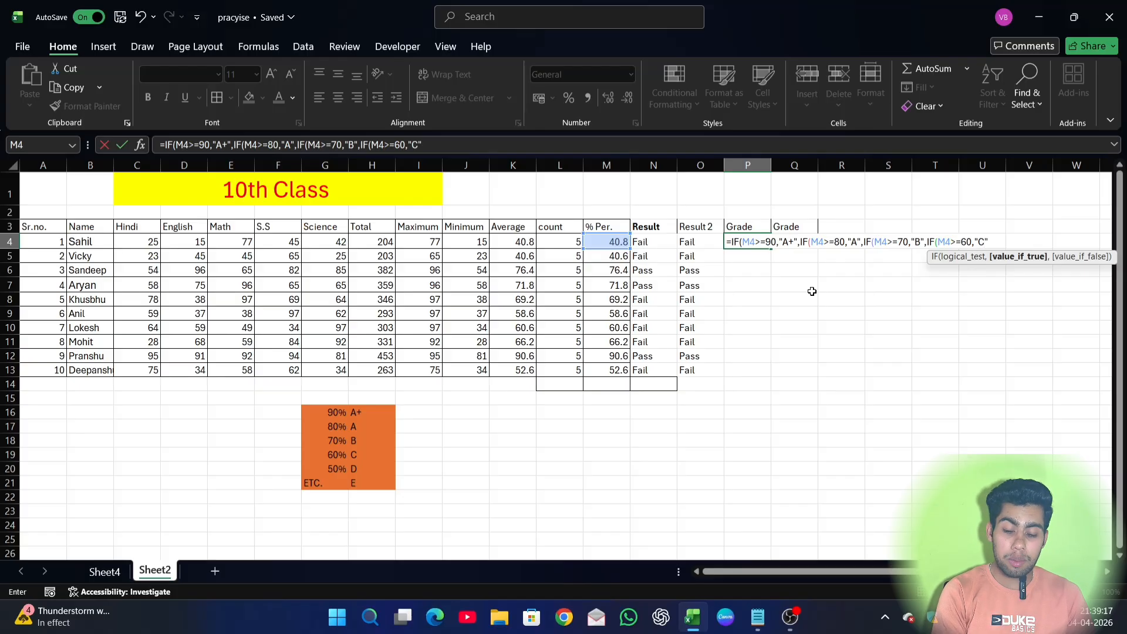
text(",)
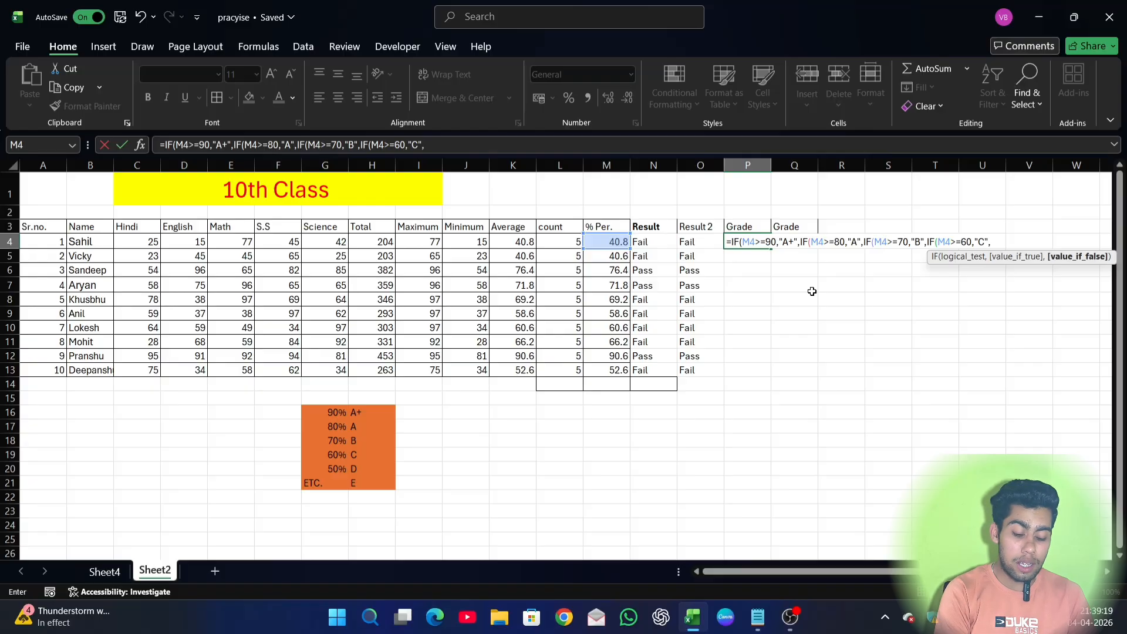
Nest a fifth IF in the P4 formula that tests M4>=50 and returns "D" when true
text(IF)
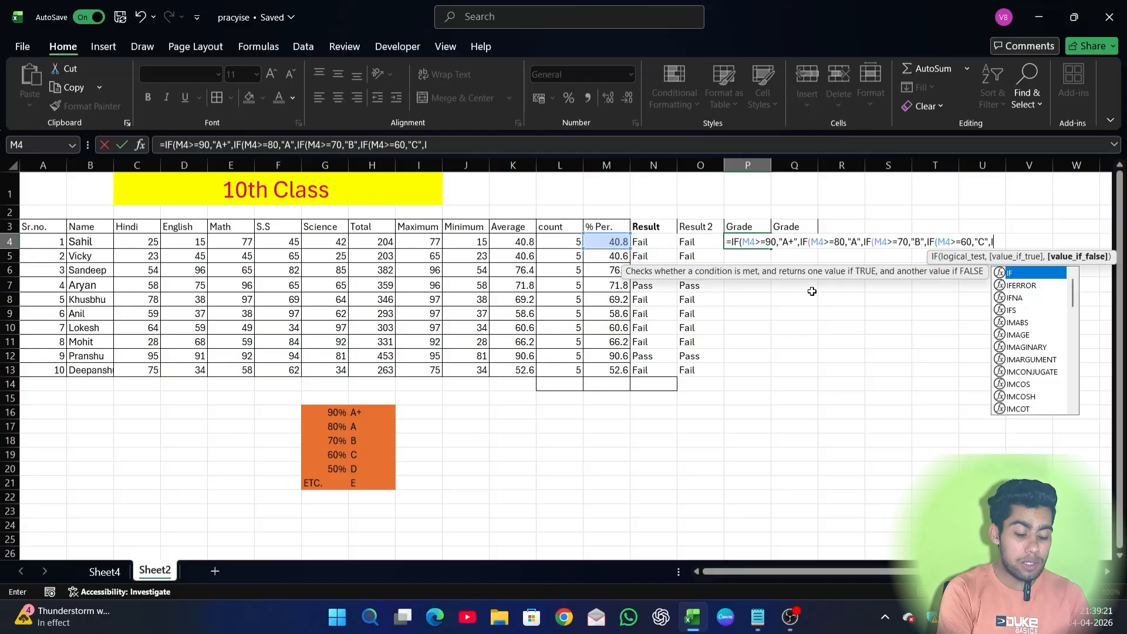
text(()
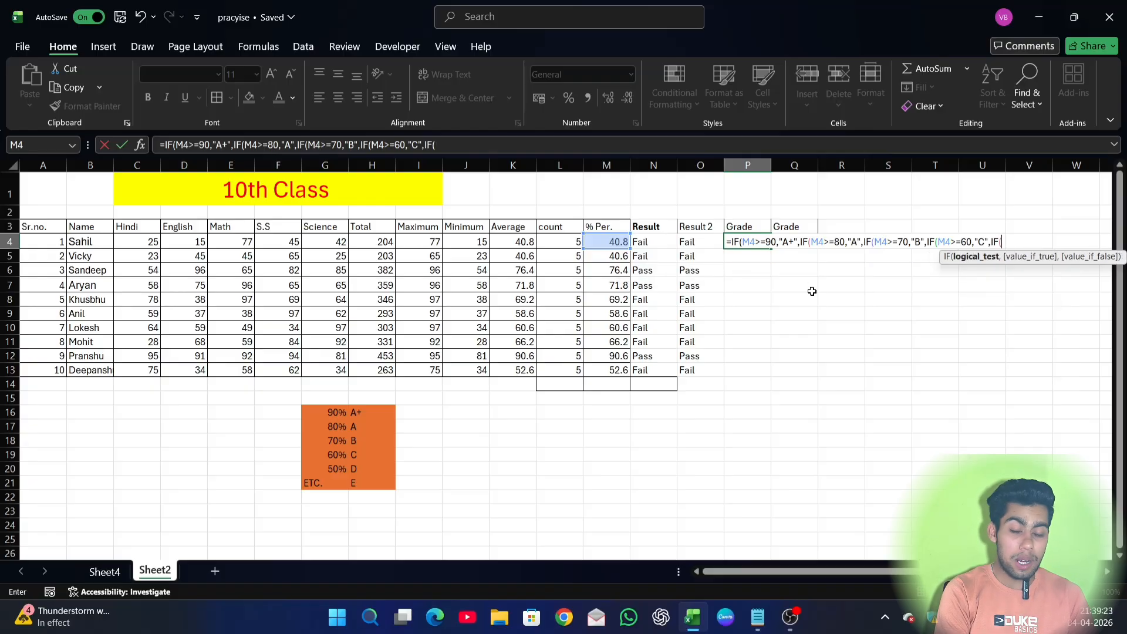
key(Left)
key(Left)
key(Left)
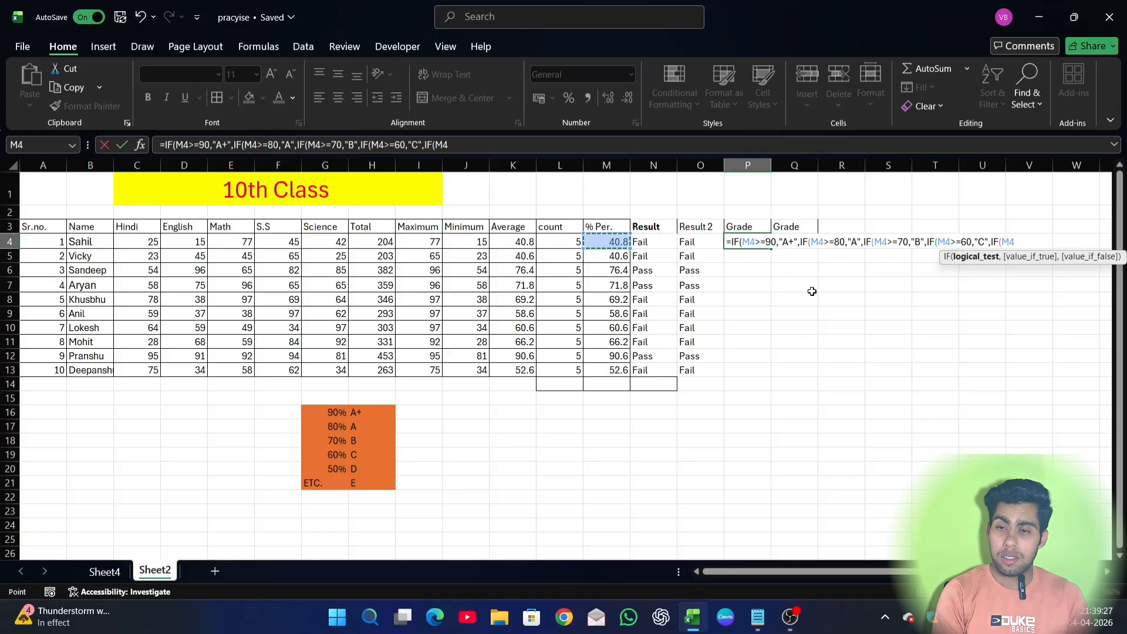
text(>=)
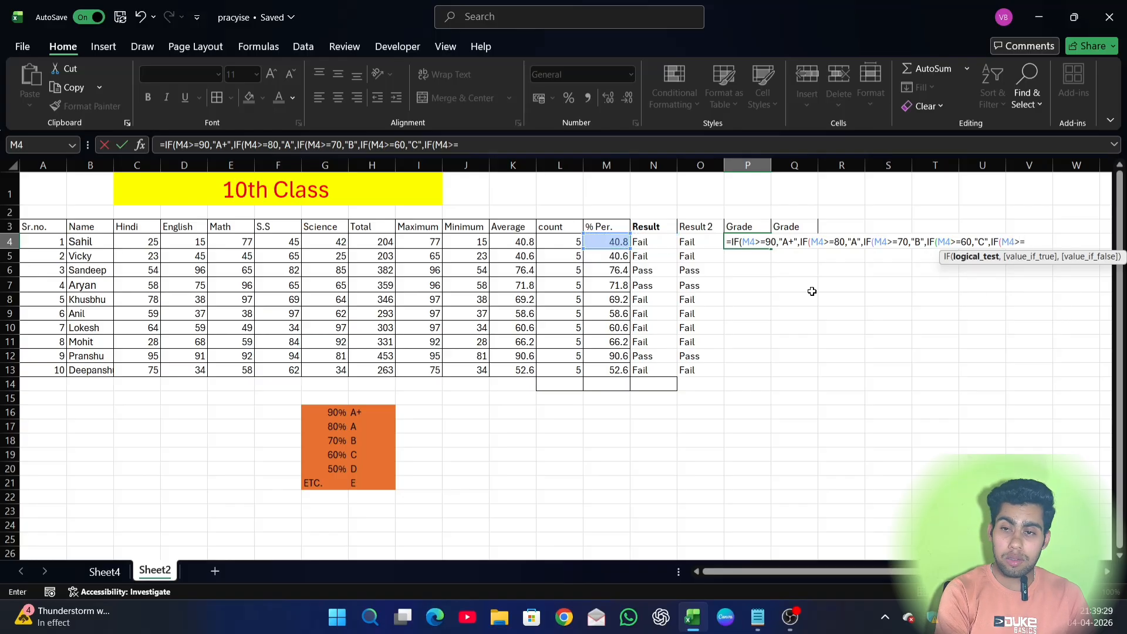
text(50)
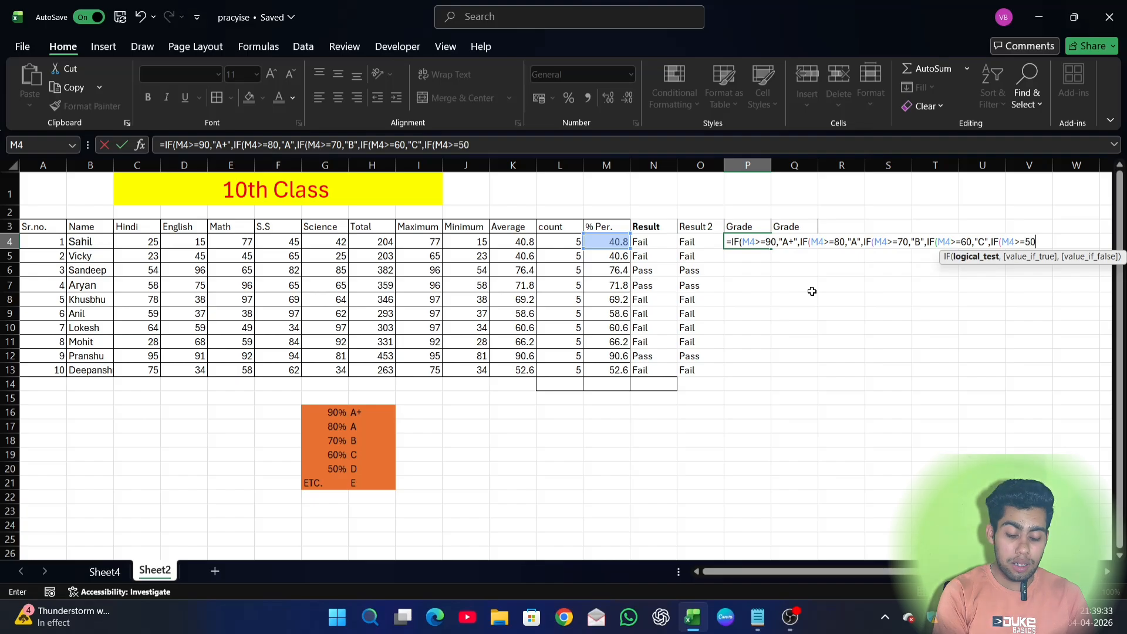
text(,)
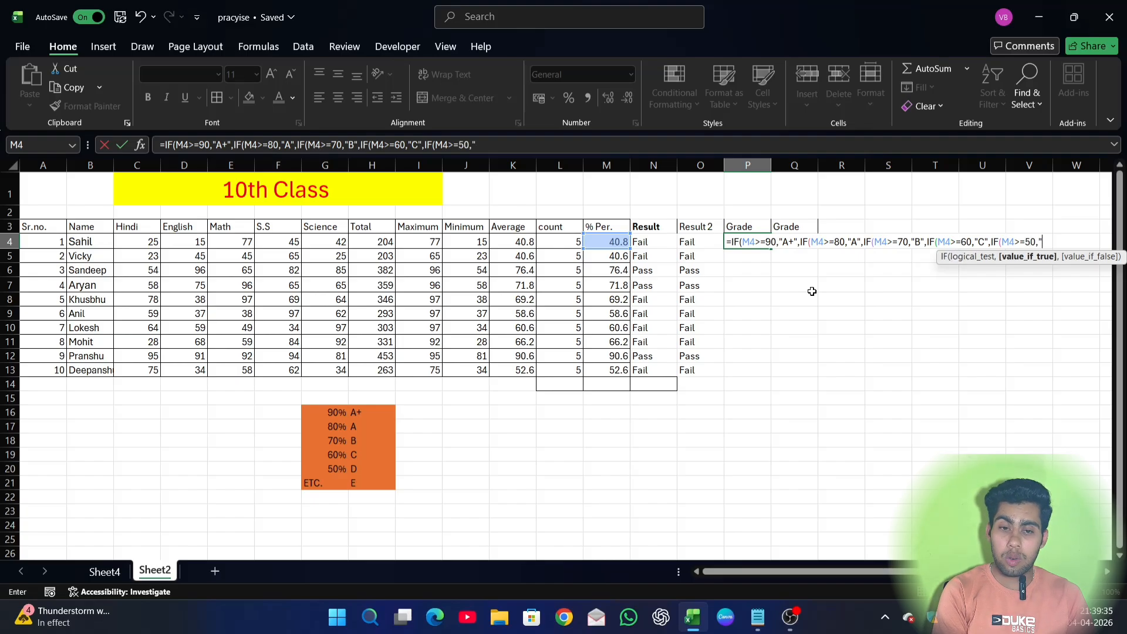
text("D)
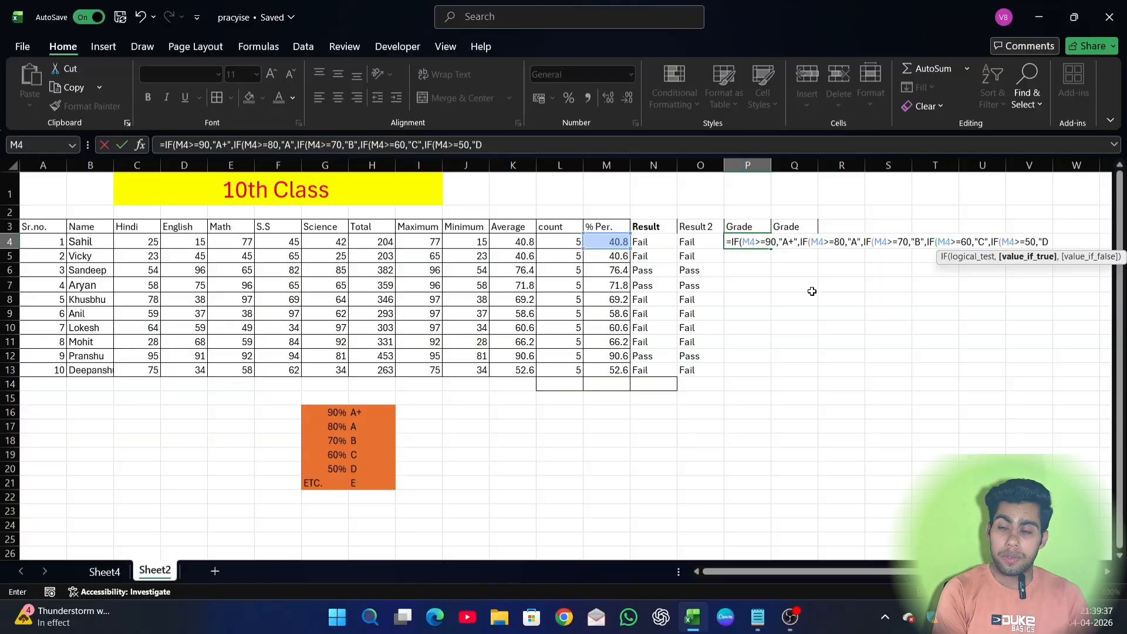
text(")
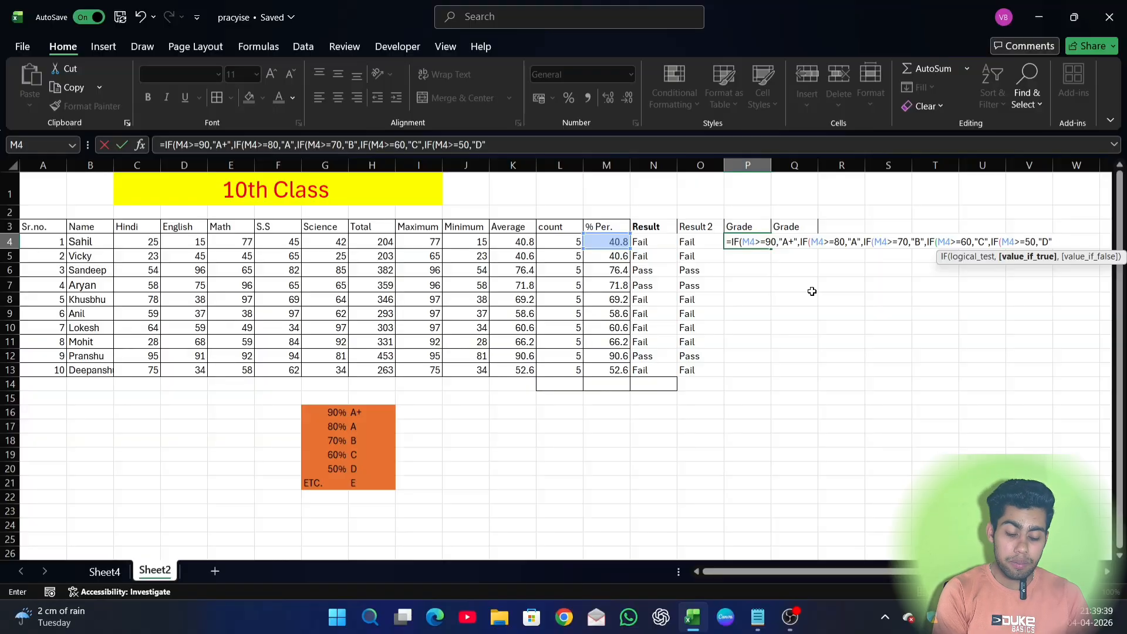
text(,)
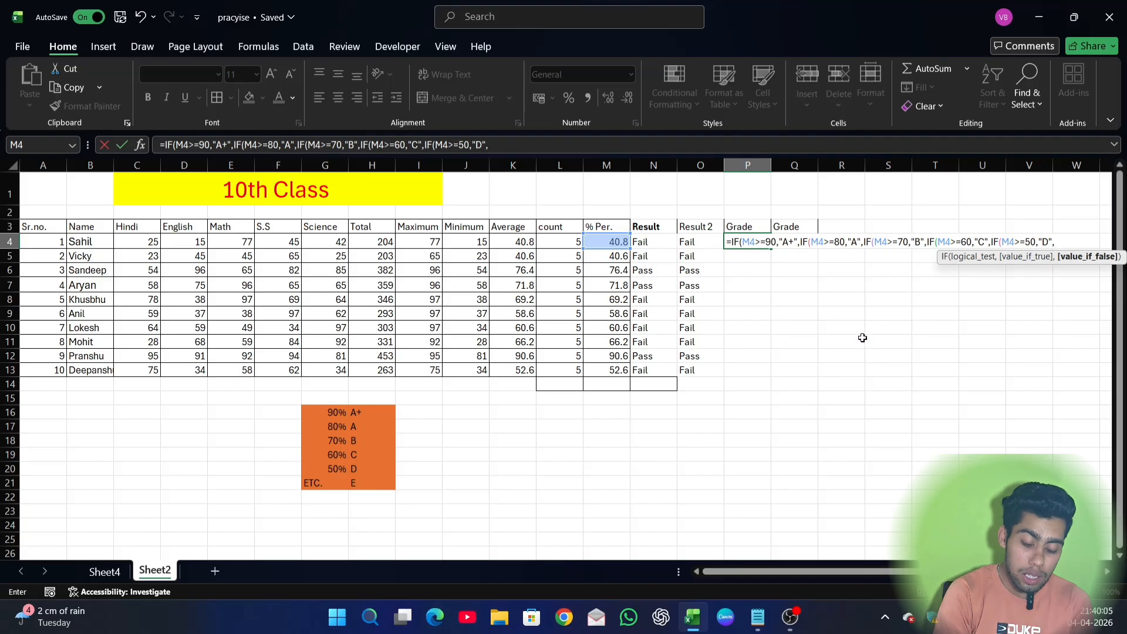
Make the P4 formula return "E" when every test is false, close all five IFs and enter the formula
text(E)
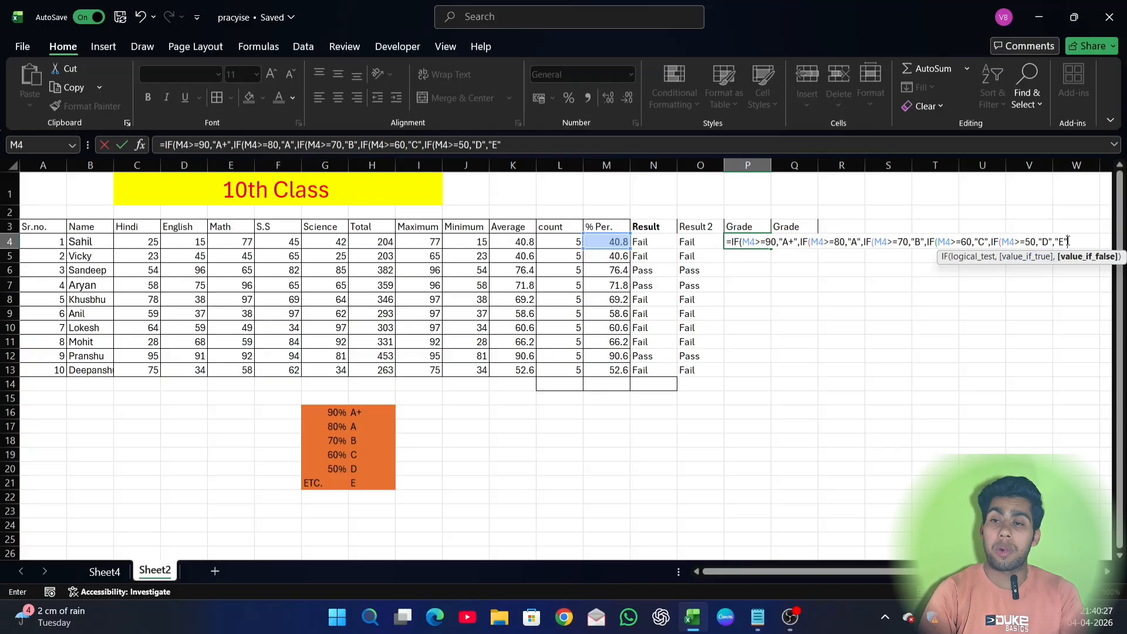
text())))))
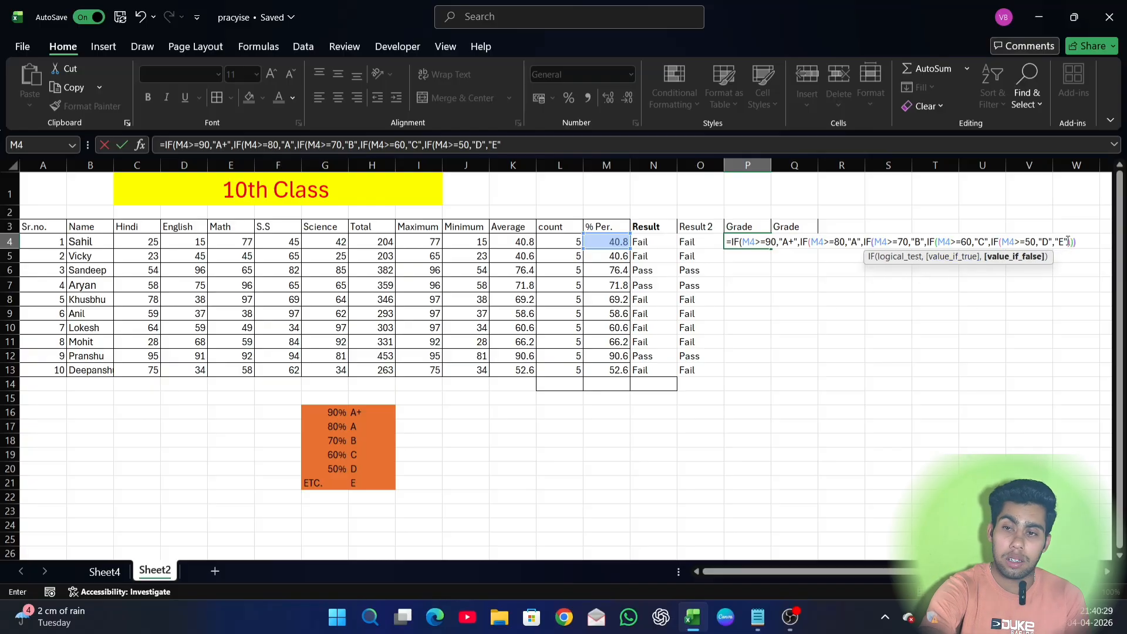
text())
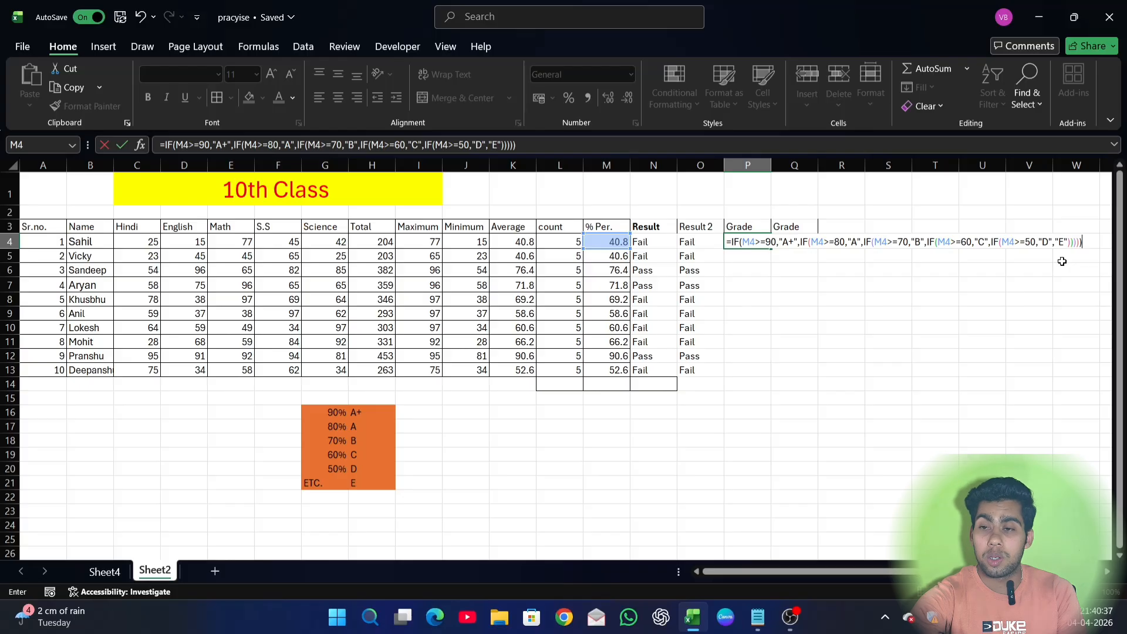
key(Return)
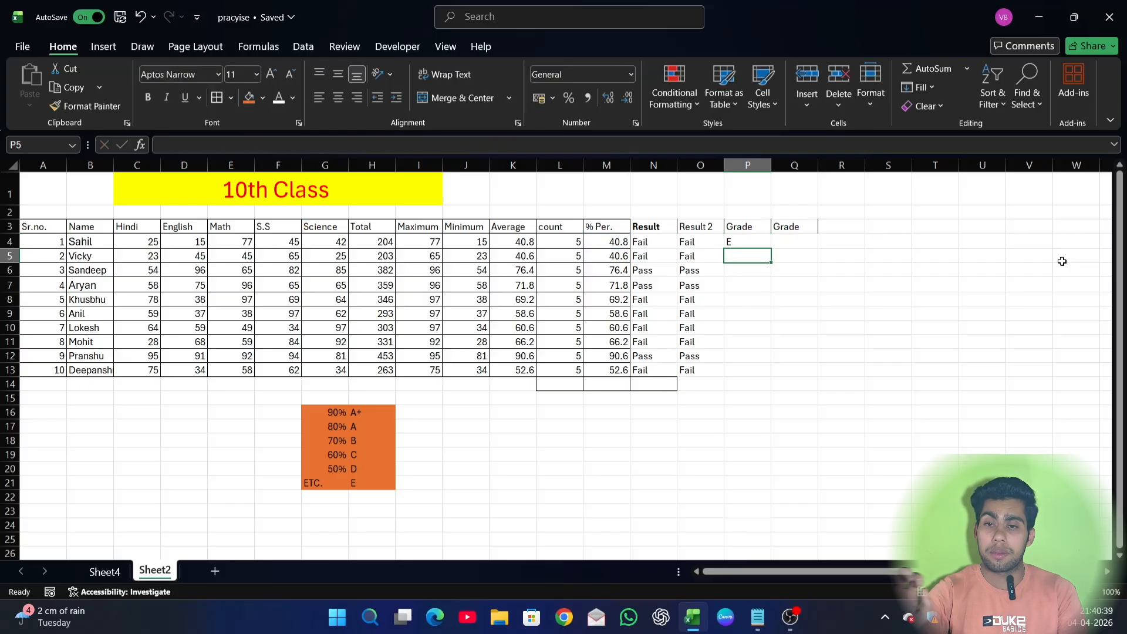
Fill the grade formula from P4 down through P13 for all the students
click(764, 241)
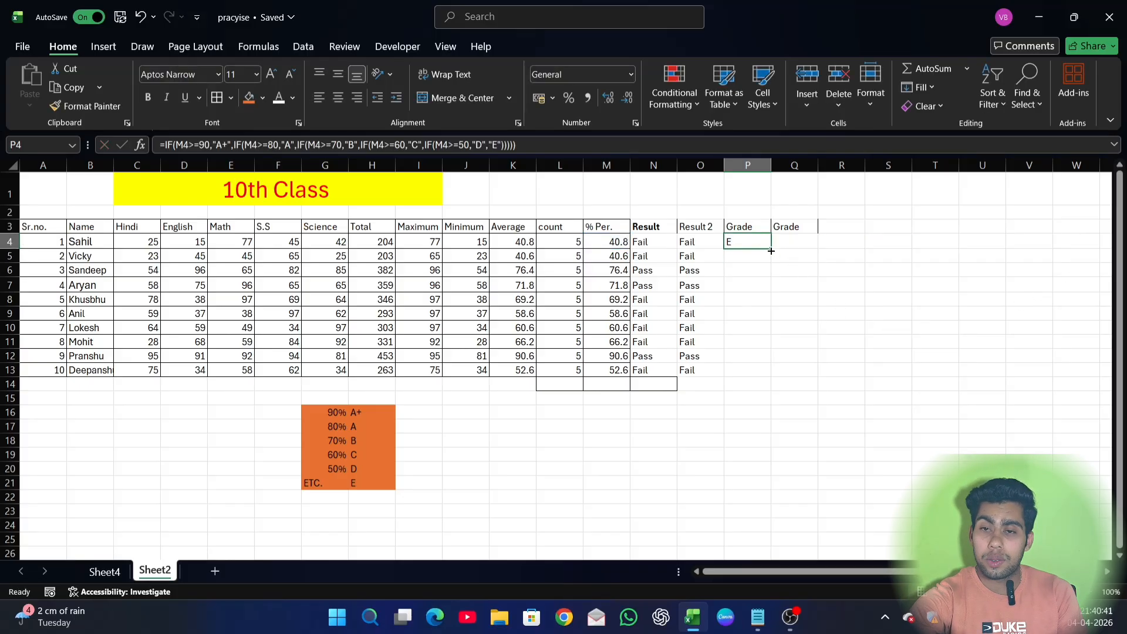
drag(770, 248, 770, 379)
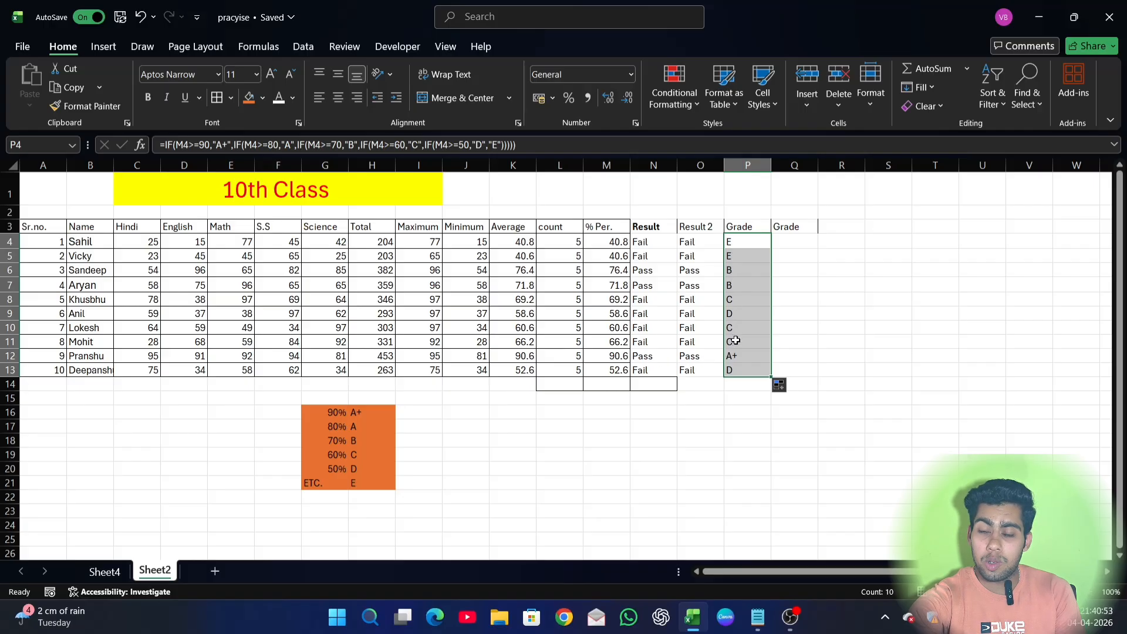
click(797, 237)
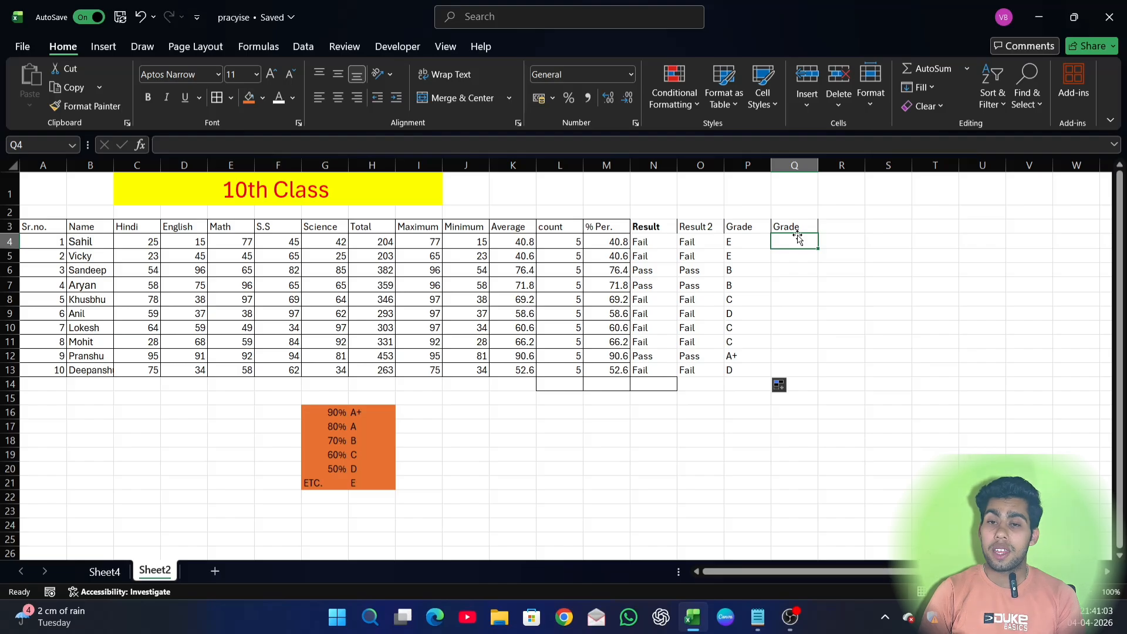
Open the completed nested IF formula in P4 to review its tests, grades and closing brackets, leaving it unedited
double_click(739, 243)
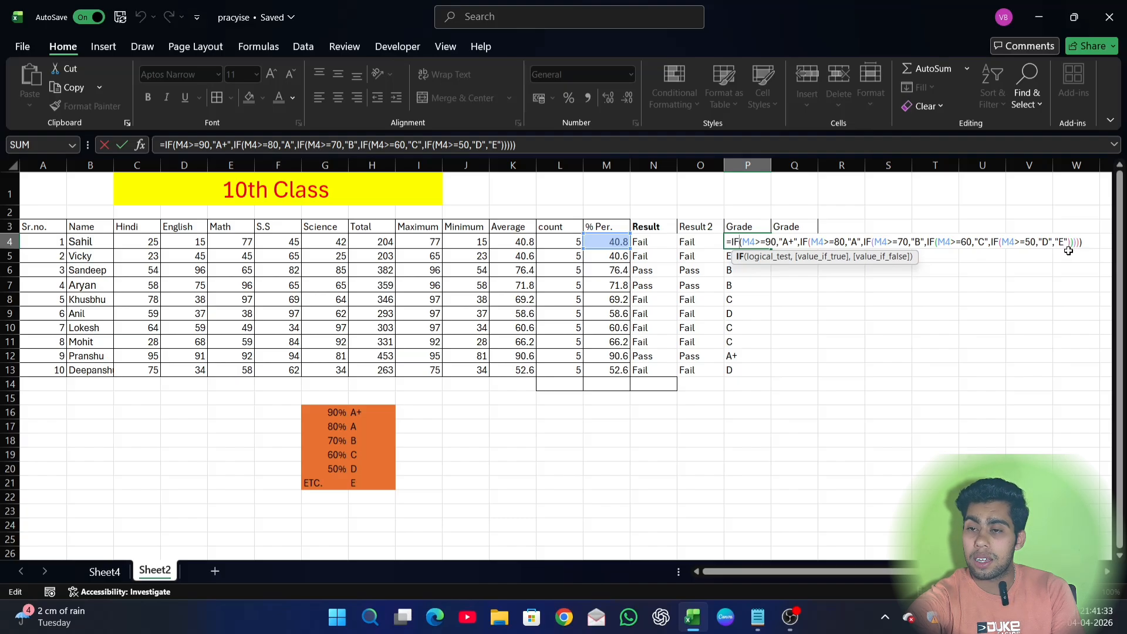
key(Return)
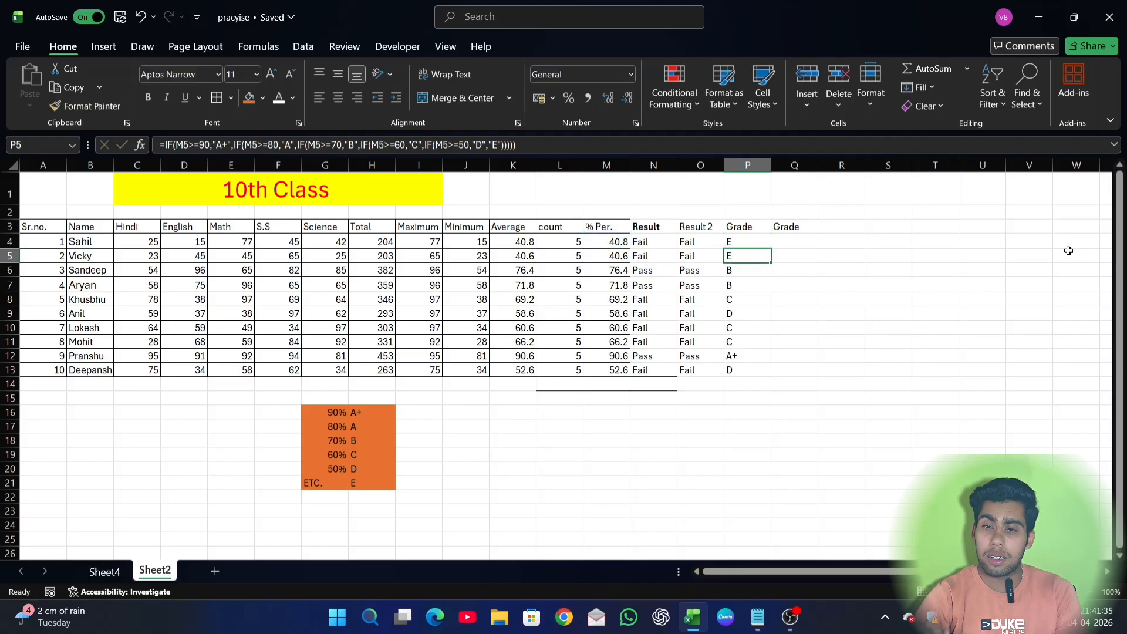